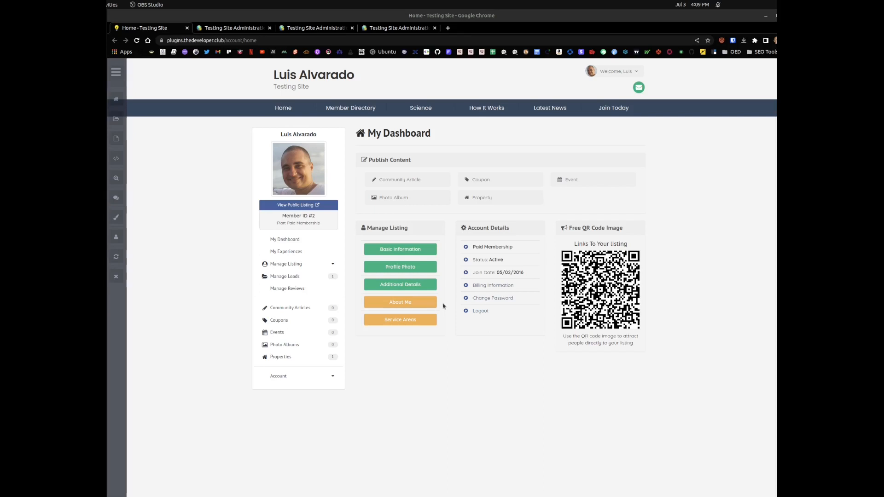
# Step: Open the About Me section of the member listing and enter random placeholder text in the description editor
pyautogui.click(401, 304)
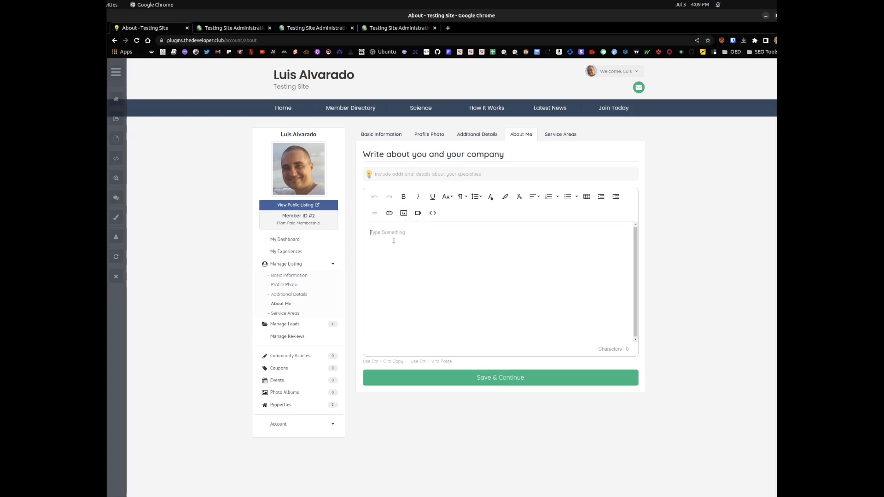
pyautogui.write('sdfsdfsdfsdfsdfsd')
pyautogui.write('sdfsdfsd')
# Step: Switch to the site administration console and bring up the Form Manager's list of forms
pyautogui.click(229, 28)
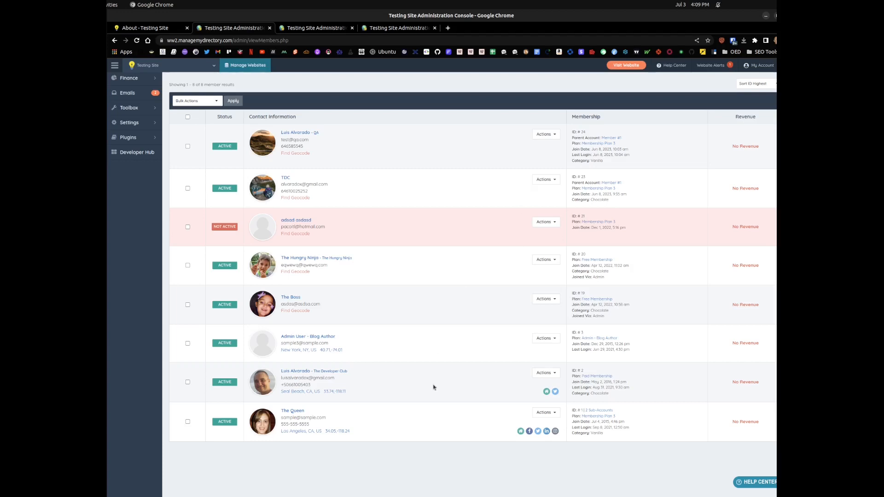
pyautogui.click(312, 28)
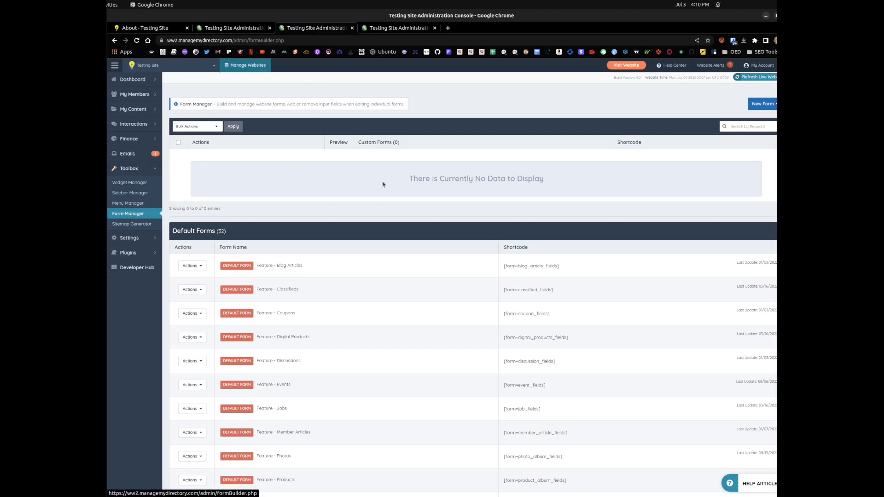
pyautogui.hotkey('ctrl', 'shift', 'Tab')
pyautogui.hotkey('ctrl', 'shift', 'Tab')
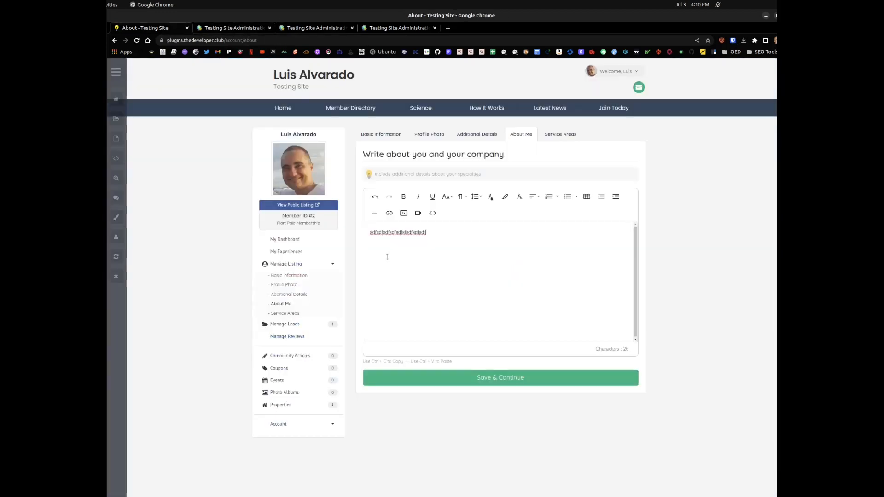
pyautogui.hotkey('ctrl', 'Tab')
pyautogui.hotkey('ctrl', 'Tab')
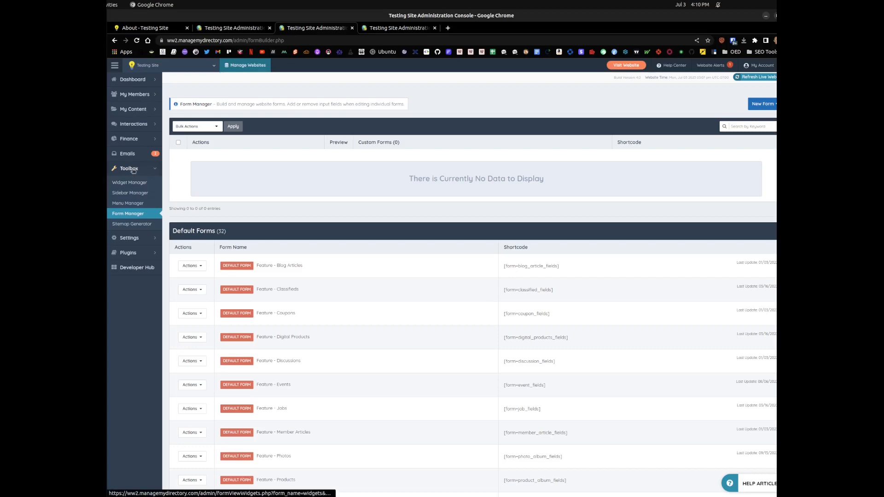
# Step: Find the default form "Listing - About - Member" and open it for customization
pyautogui.scroll(-10, 414, 335)
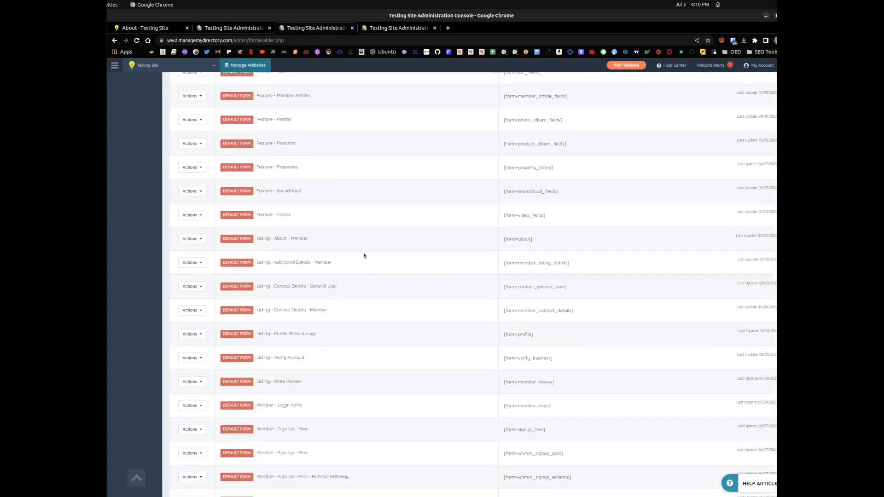
pyautogui.moveTo(257, 257); pyautogui.dragTo(276, 257)
pyautogui.click(267, 205)
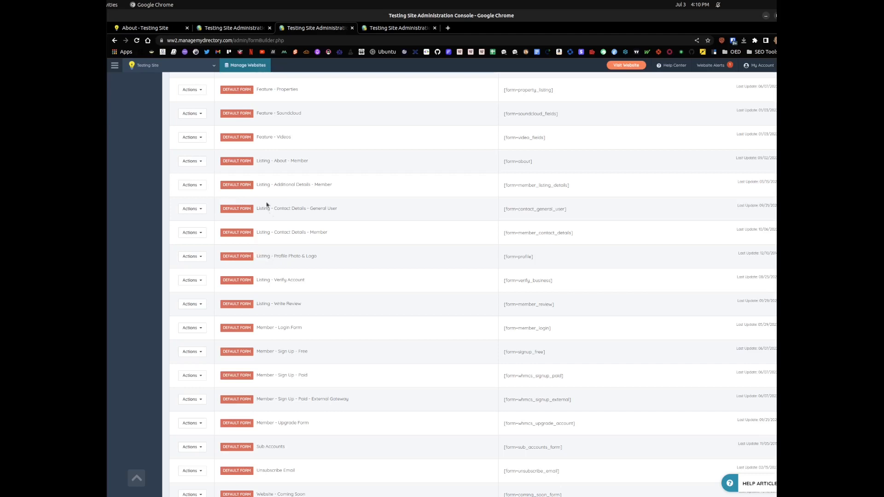
pyautogui.moveTo(267, 160); pyautogui.dragTo(311, 161)
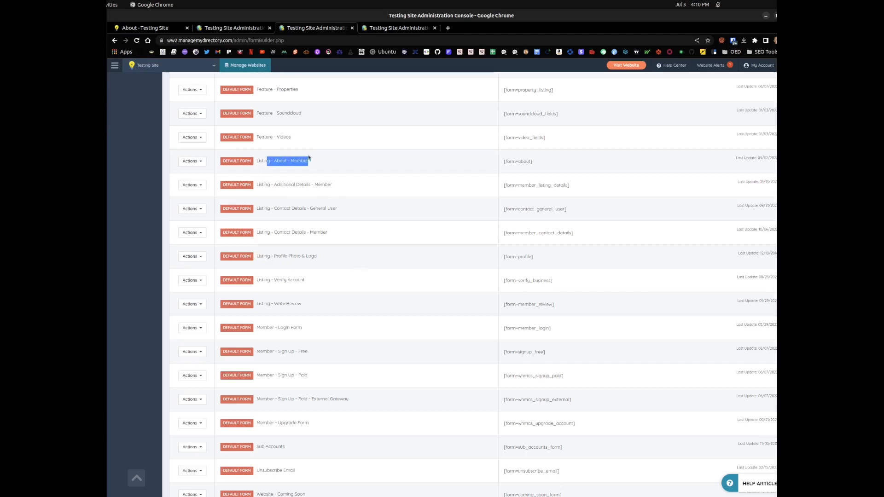
pyautogui.click(266, 161)
pyautogui.click(185, 165)
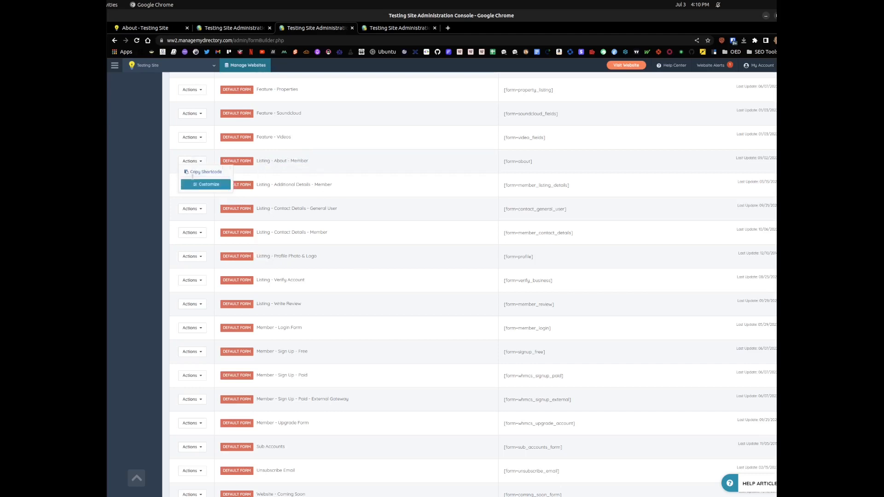
pyautogui.click(197, 186)
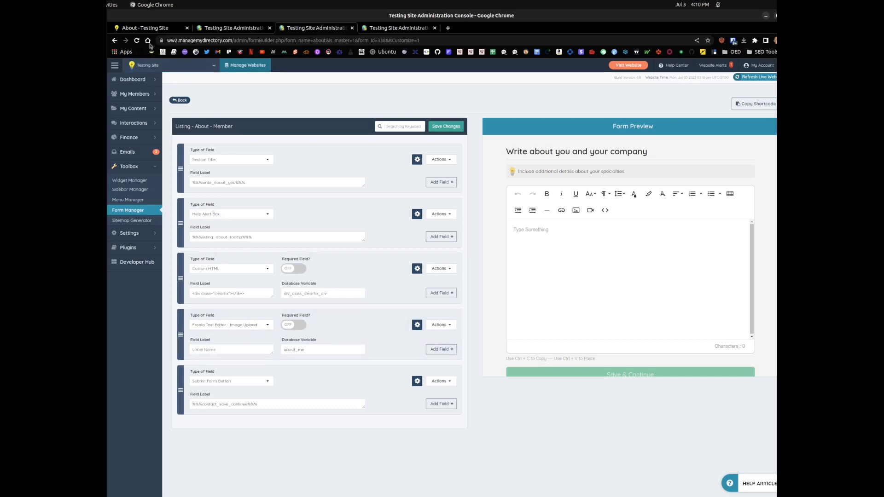
# Step: Compare the heading and hint text on the member's About Me page, and return to the form editor
pyautogui.click(149, 29)
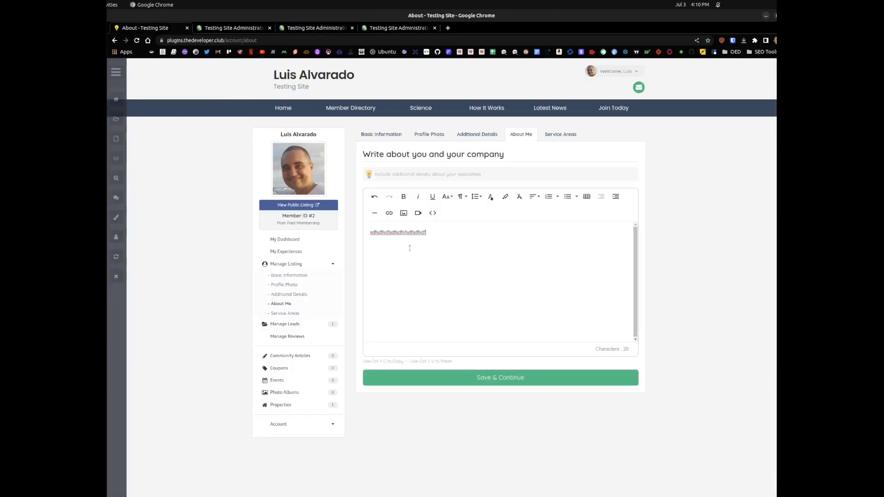
pyautogui.tripleClick(401, 174)
pyautogui.click(401, 172)
pyautogui.tripleClick(402, 152)
pyautogui.click(319, 28)
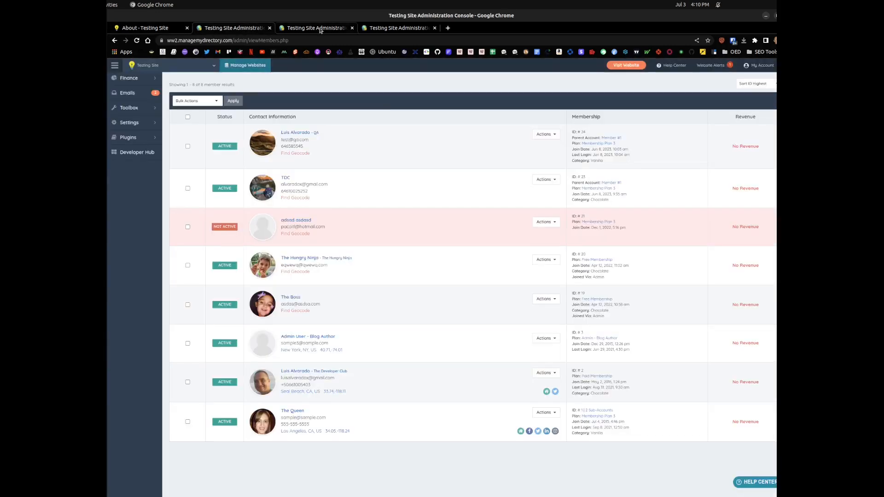
pyautogui.click(319, 29)
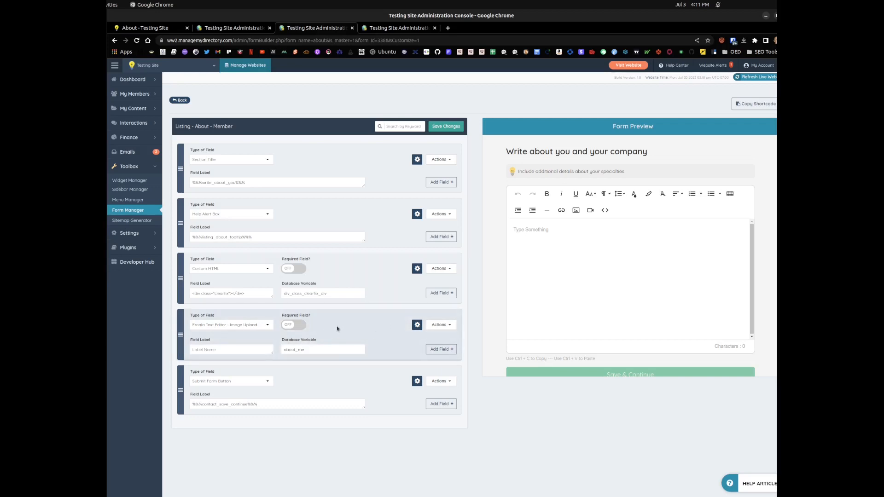
# Step: Enable validation on the about_me text editor field with 25 minimum and 600 maximum characters, and save the form
pyautogui.click(435, 327)
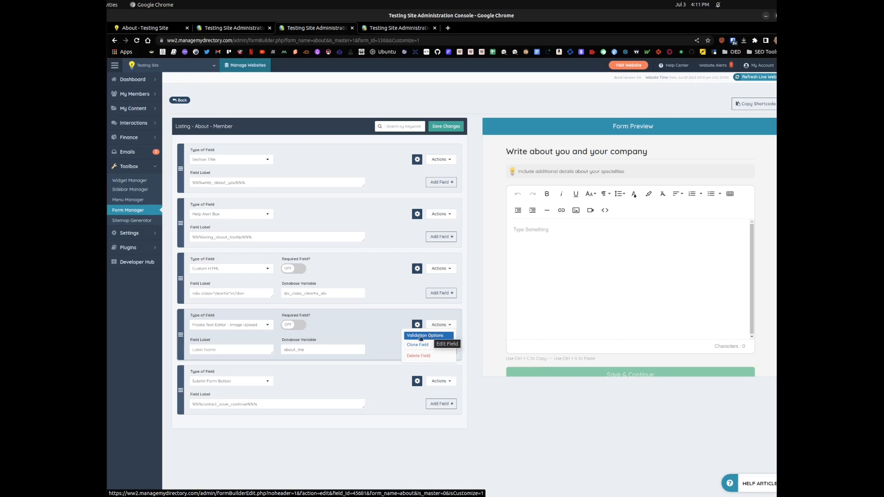
pyautogui.click(421, 337)
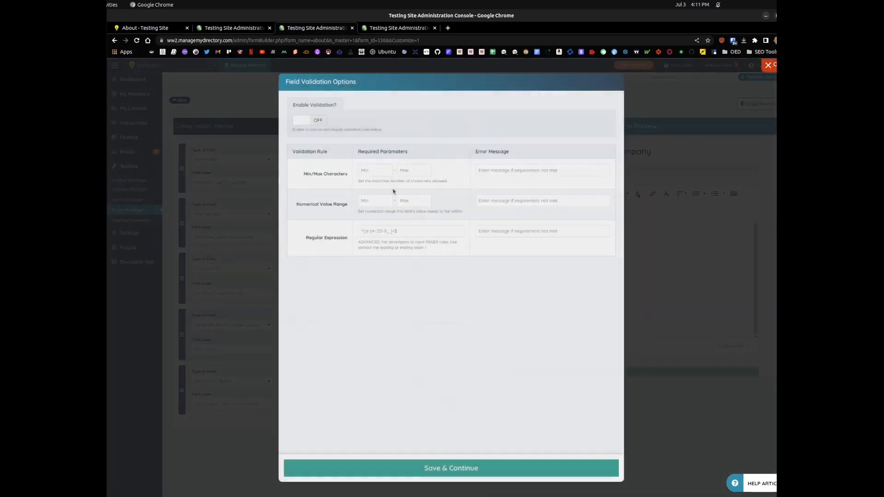
pyautogui.click(307, 122)
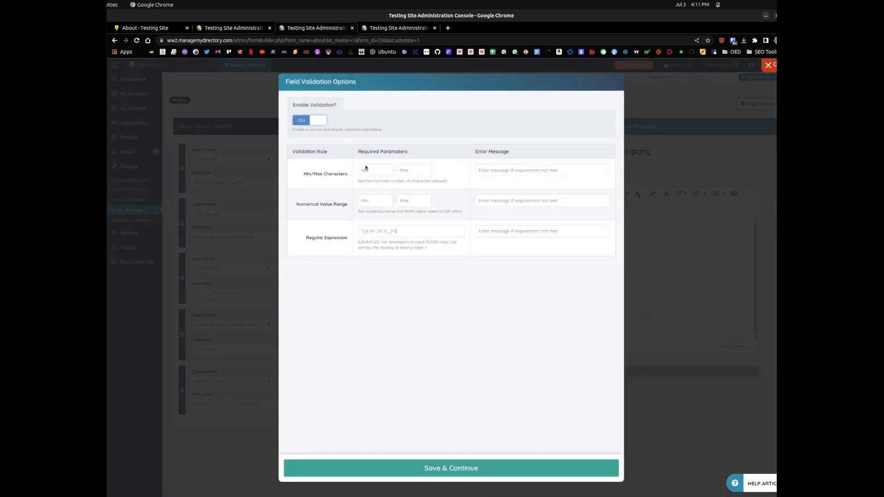
pyautogui.click(374, 169)
pyautogui.click(414, 171)
pyautogui.write('600')
pyautogui.click(453, 474)
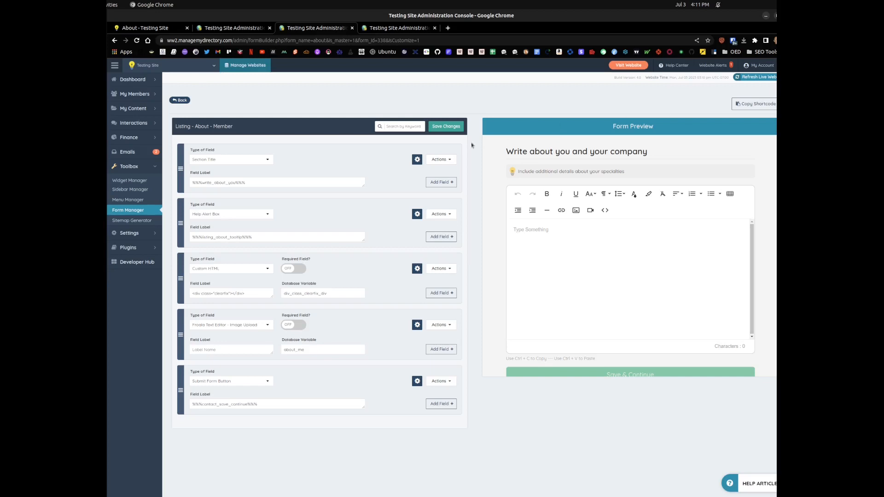
pyautogui.click(445, 128)
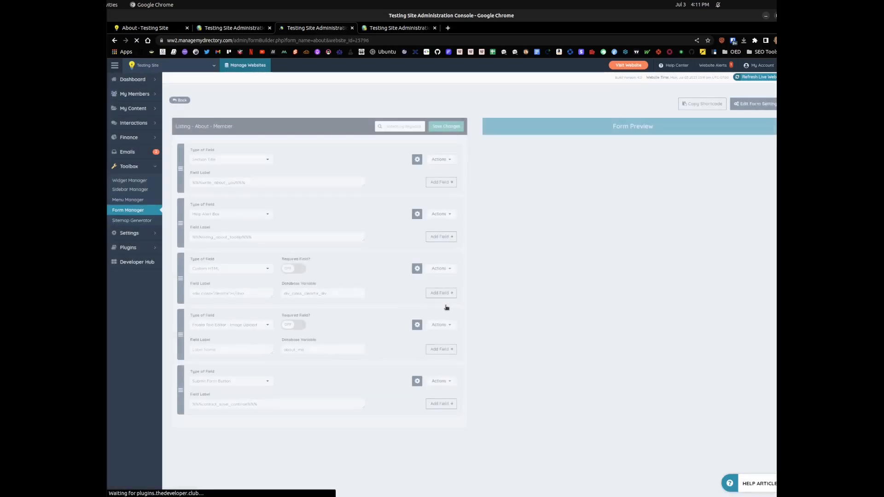
# Step: Set the about_me field's min/max characters error message to "Please provide more details about your something" and save the validation options
pyautogui.click(438, 325)
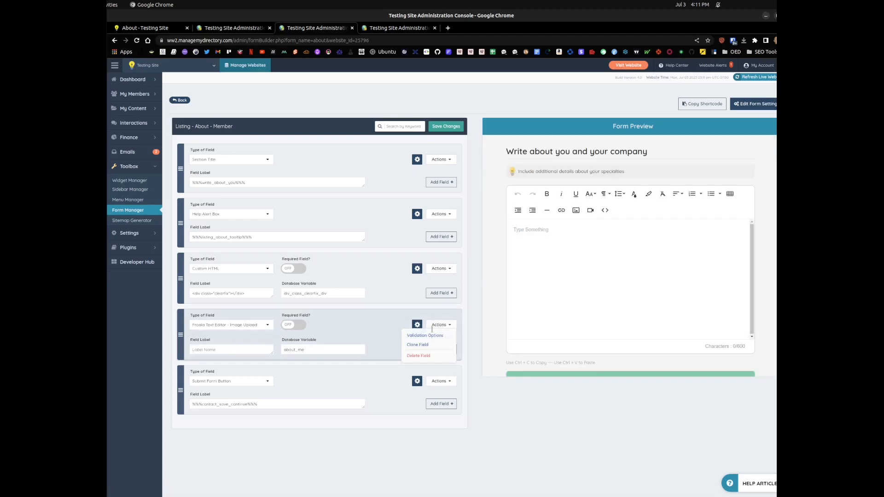
pyautogui.click(425, 336)
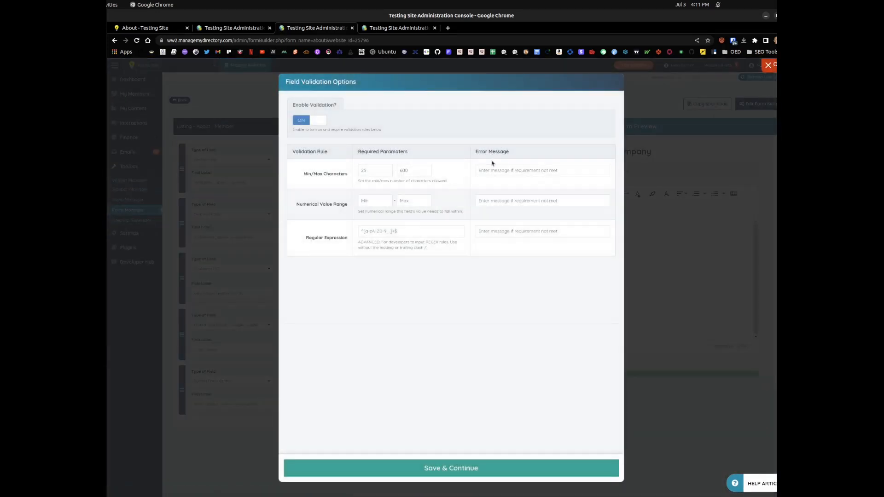
pyautogui.click(493, 170)
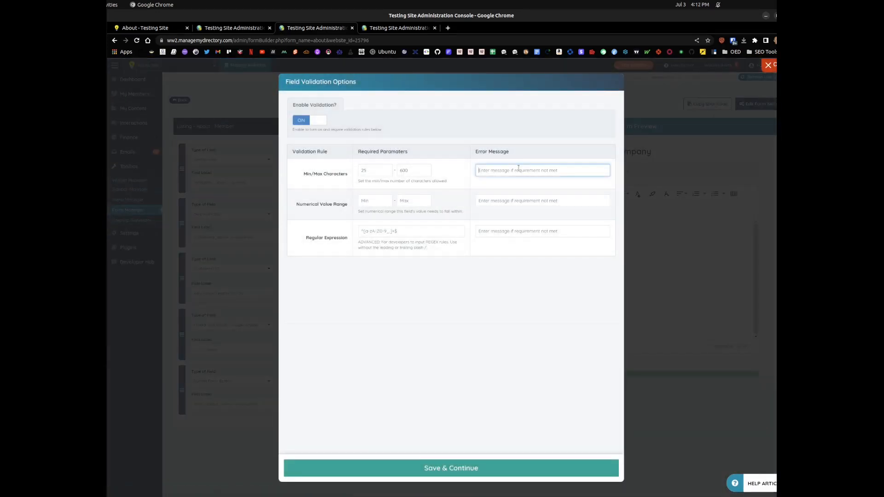
pyautogui.write('Please provide more details about your something')
pyautogui.click(475, 468)
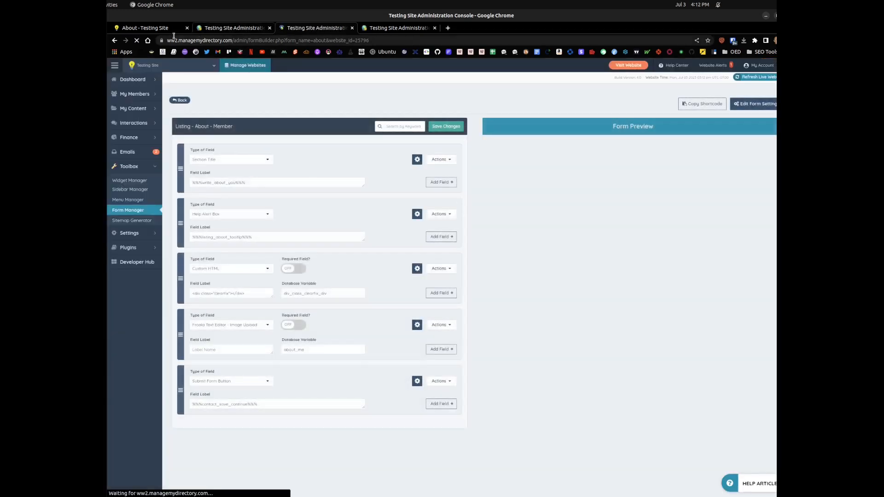
# Step: Reload the member's About Me page and test the minimum length rule by entering "asdasdasd" in the editor
pyautogui.click(149, 29)
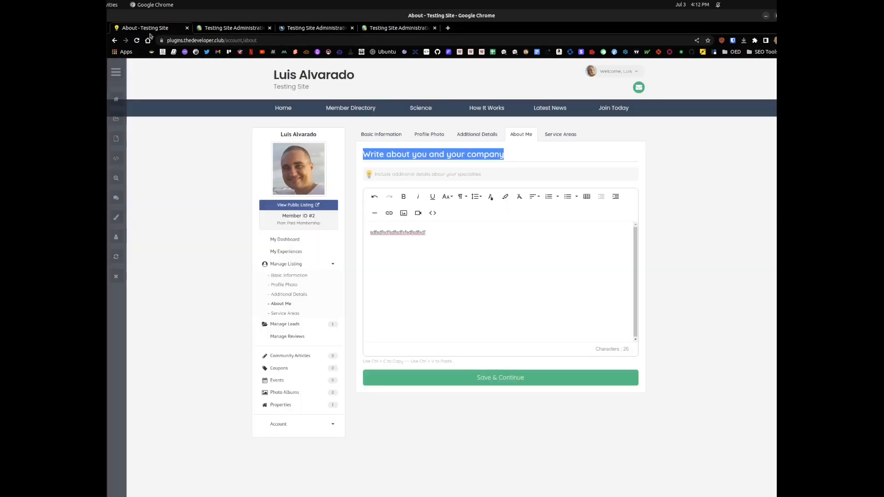
pyautogui.click(137, 40)
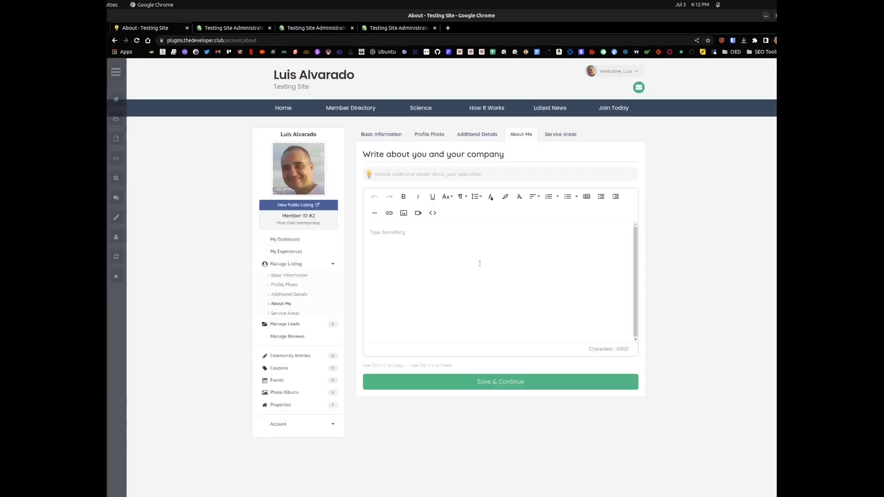
pyautogui.click(470, 283)
pyautogui.write('asdasdasd')
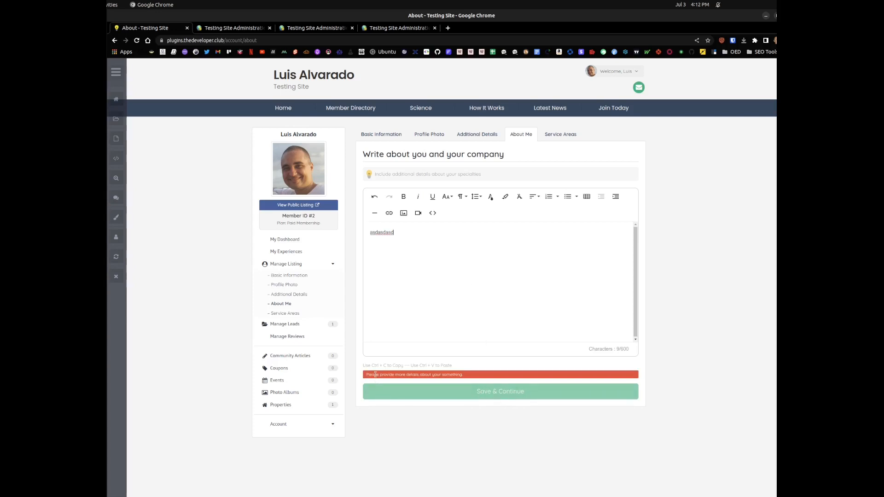
pyautogui.moveTo(380, 374); pyautogui.dragTo(466, 378)
pyautogui.click(474, 376)
# Step: Extend the test text with "asdas dsa asdas das daa sda" to exceed the minimum length, and clear the editor
pyautogui.click(432, 233)
pyautogui.write('asdas dsa asdas das da')
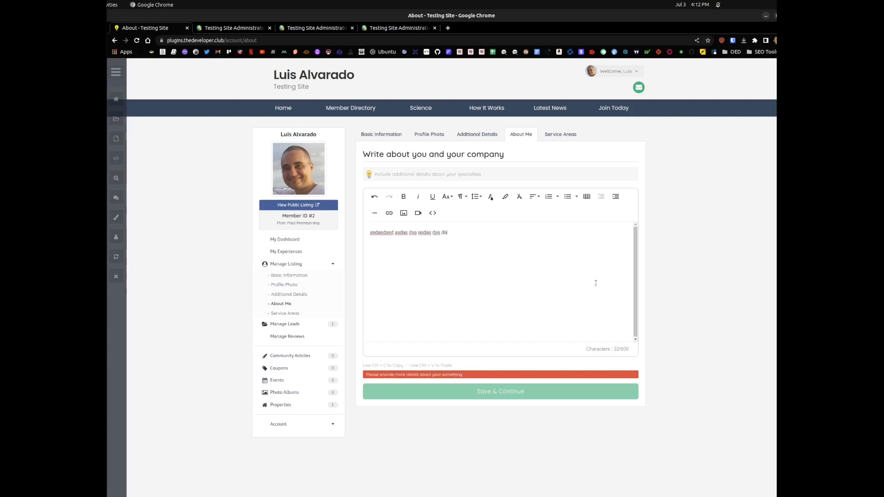
pyautogui.write('a sda')
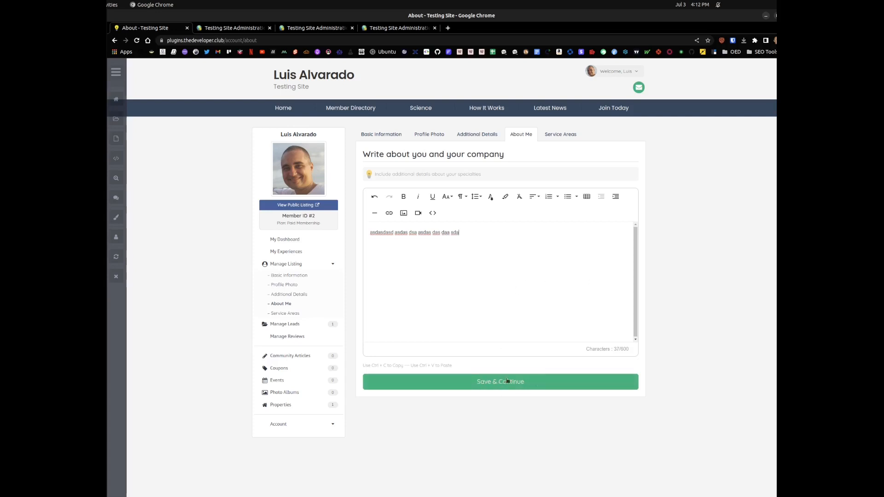
pyautogui.moveTo(591, 348); pyautogui.dragTo(631, 350)
pyautogui.click(623, 349)
pyautogui.hotkey('ctrl', 'a')
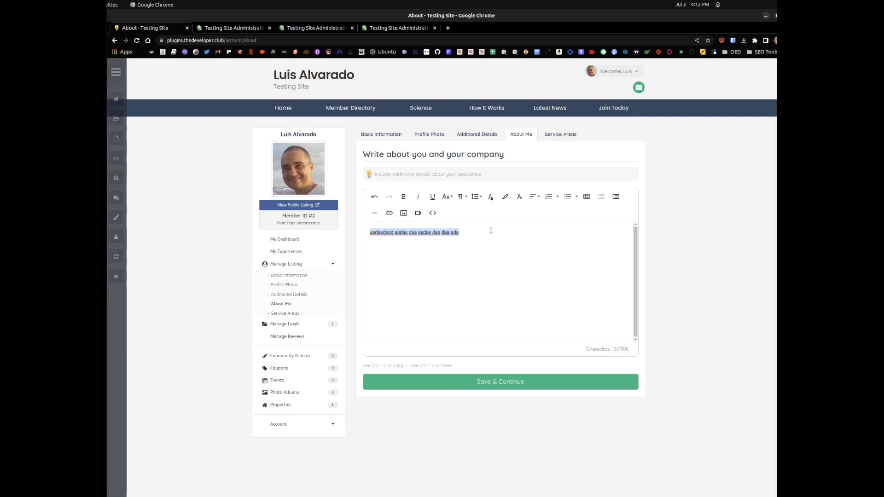
pyautogui.press('BackSpace')
pyautogui.click(313, 28)
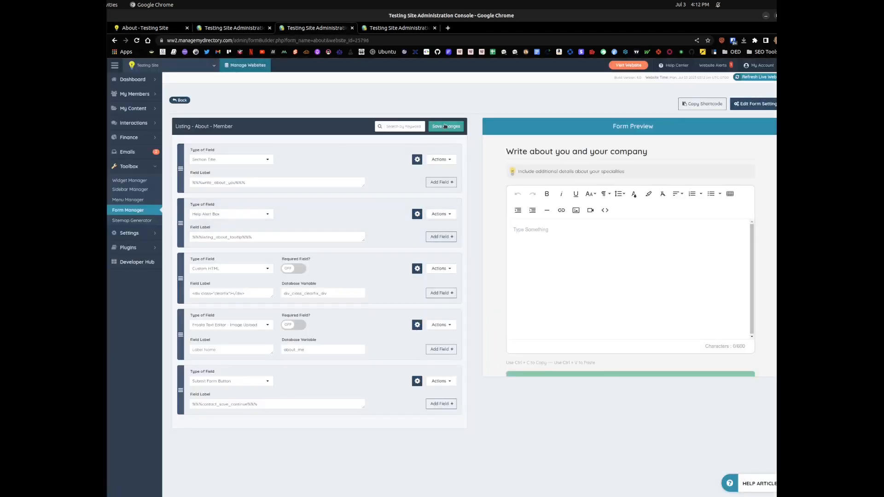
pyautogui.click(440, 268)
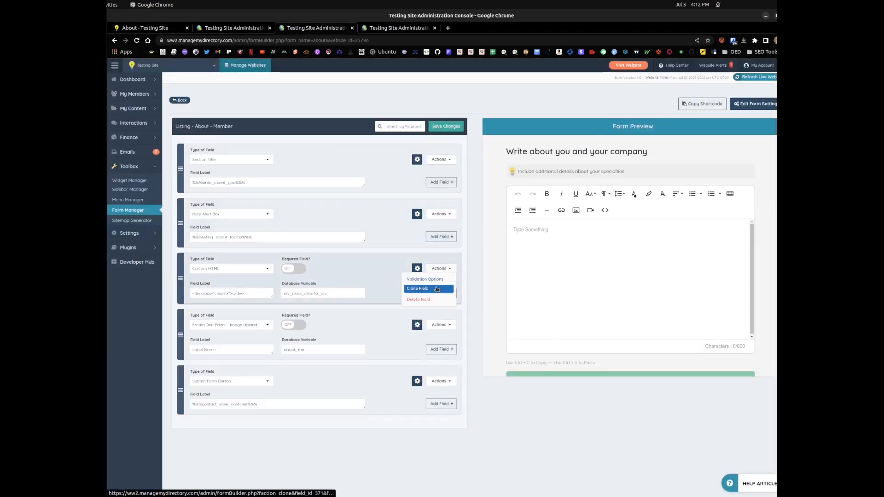
pyautogui.click(437, 289)
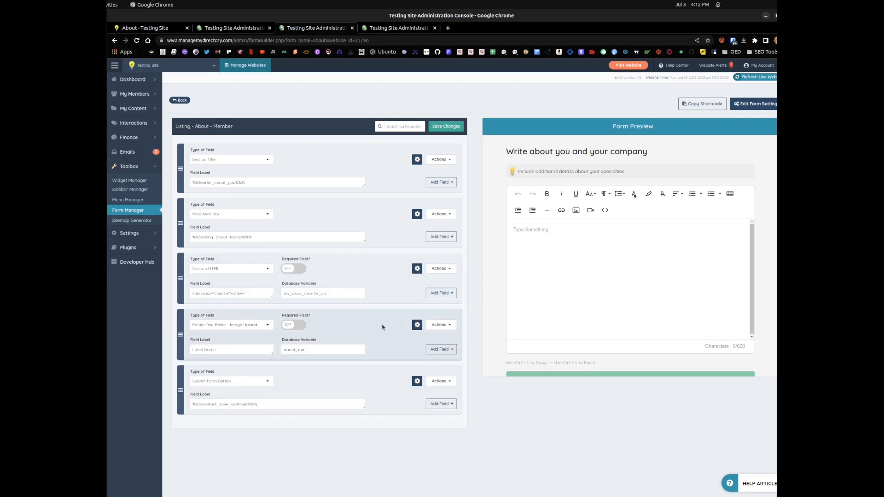
# Step: Review the about_me field's min/max character validation options in the member About form, and close them without changes
pyautogui.click(147, 26)
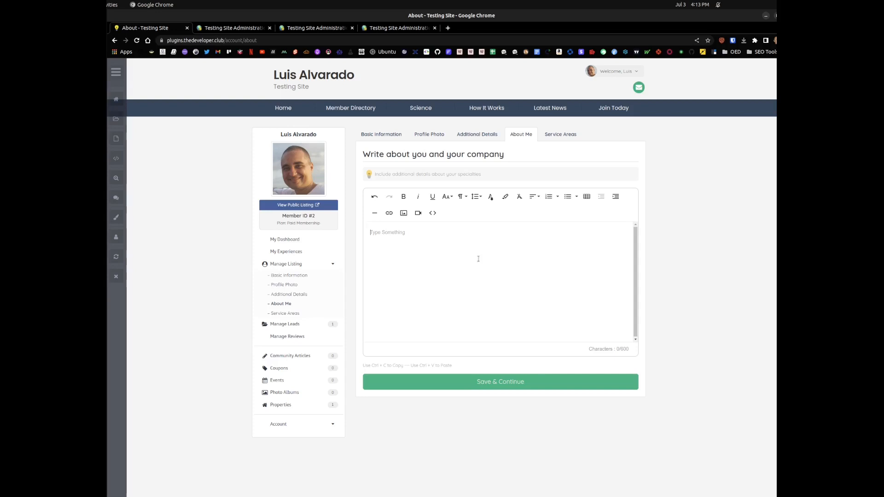
pyautogui.click(230, 28)
pyautogui.click(322, 28)
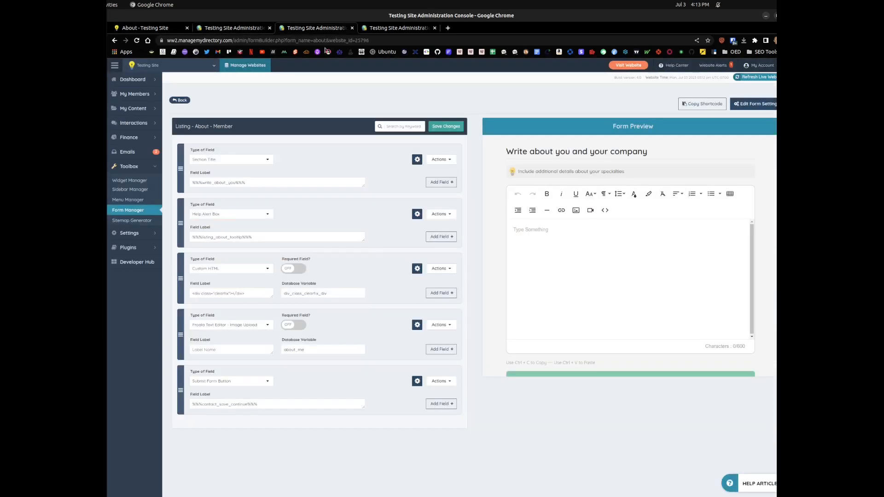
pyautogui.click(442, 325)
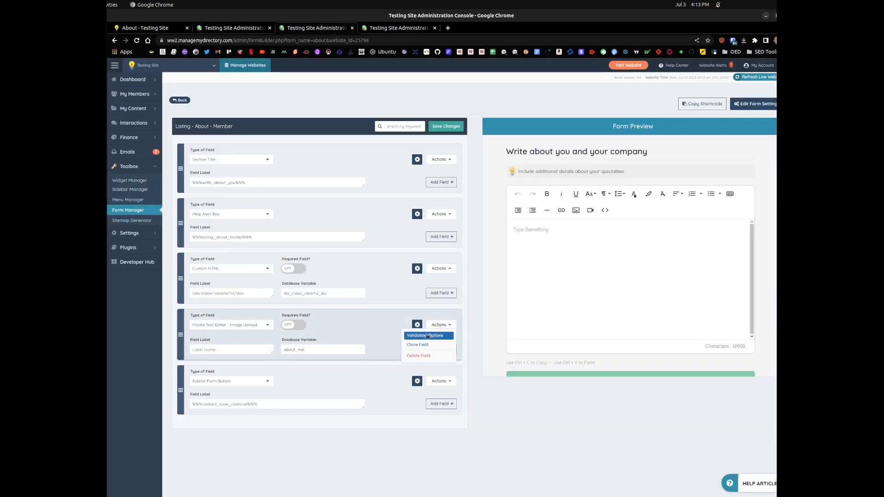
pyautogui.click(428, 337)
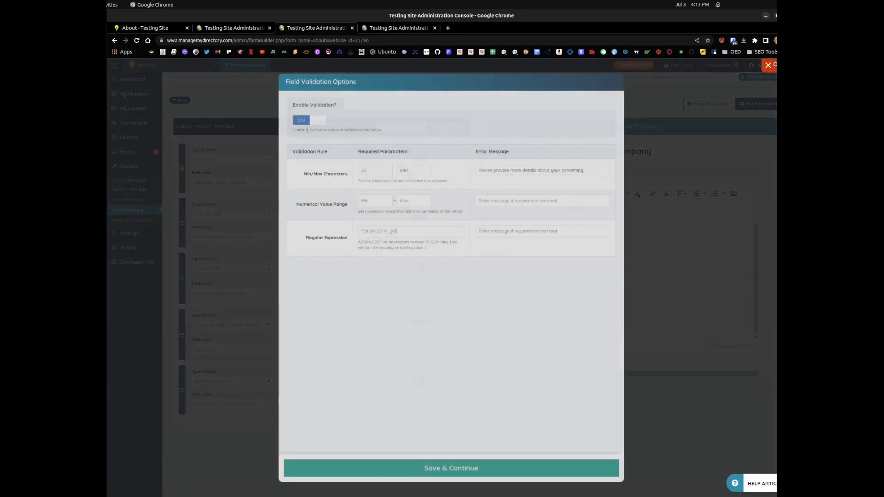
pyautogui.click(375, 171)
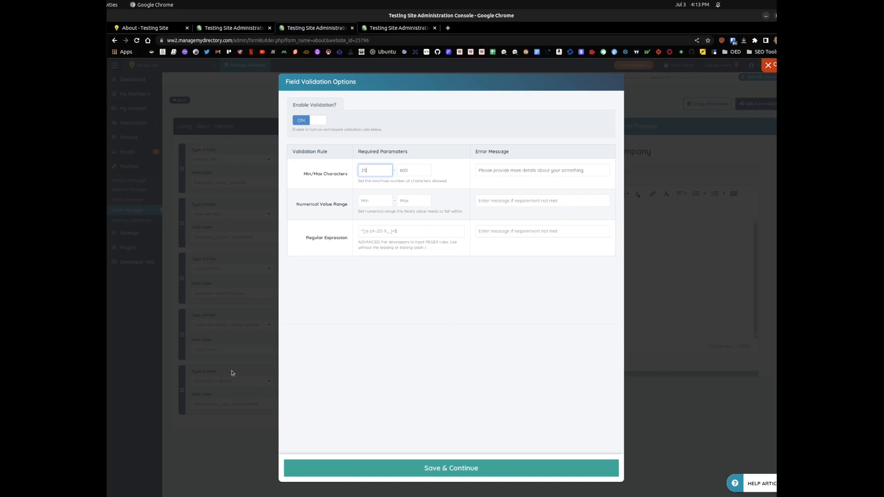
pyautogui.click(214, 444)
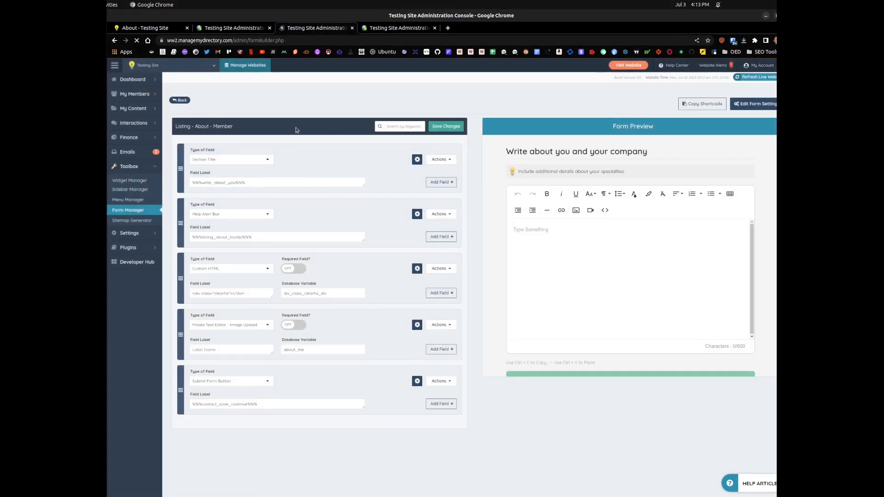
# Step: Clone the Listing - About - Member form under the name "Basic Listing - About - Member" and save the copy
pyautogui.click(228, 164)
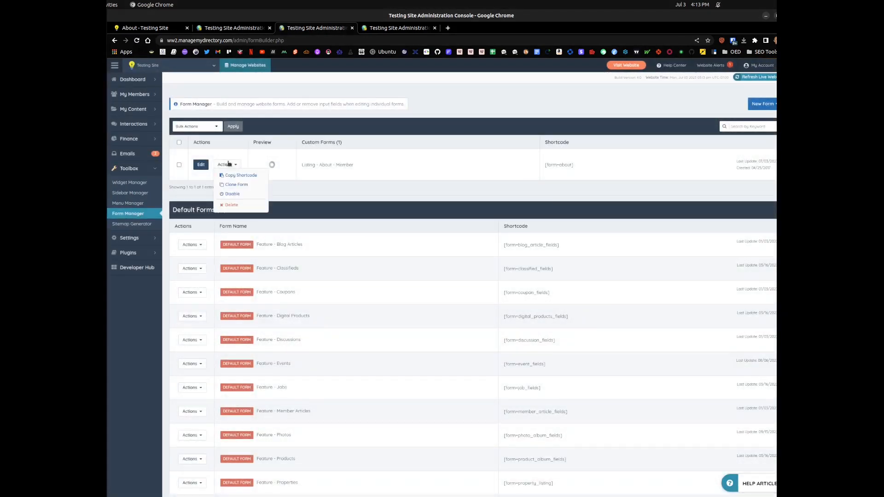
pyautogui.click(229, 184)
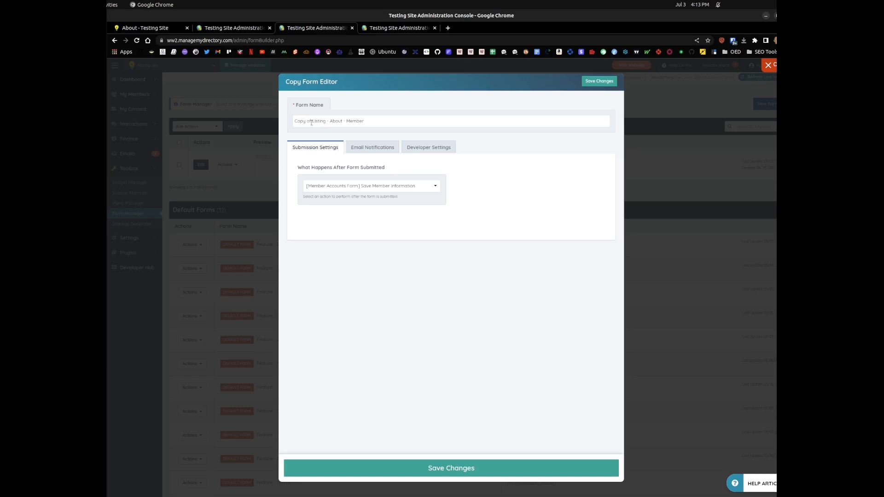
pyautogui.moveTo(312, 122); pyautogui.dragTo(235, 111)
pyautogui.write('Basic')
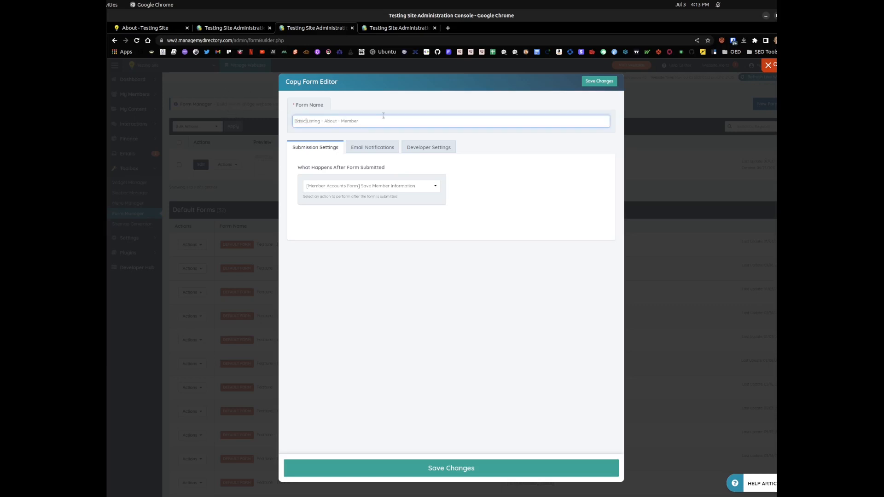
pyautogui.click(601, 83)
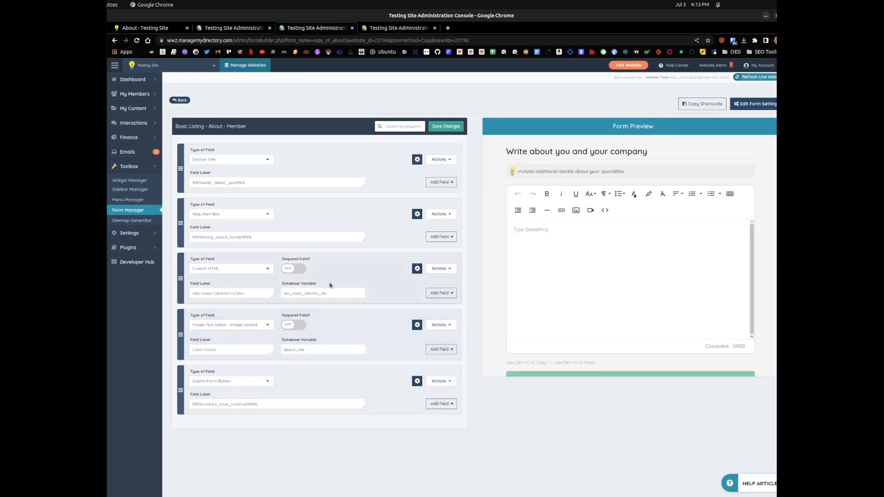
# Step: Change the about_me field's type to Textarea - Paragraph, set its outer element ID to "textAreaField", and save the form
pyautogui.click(214, 326)
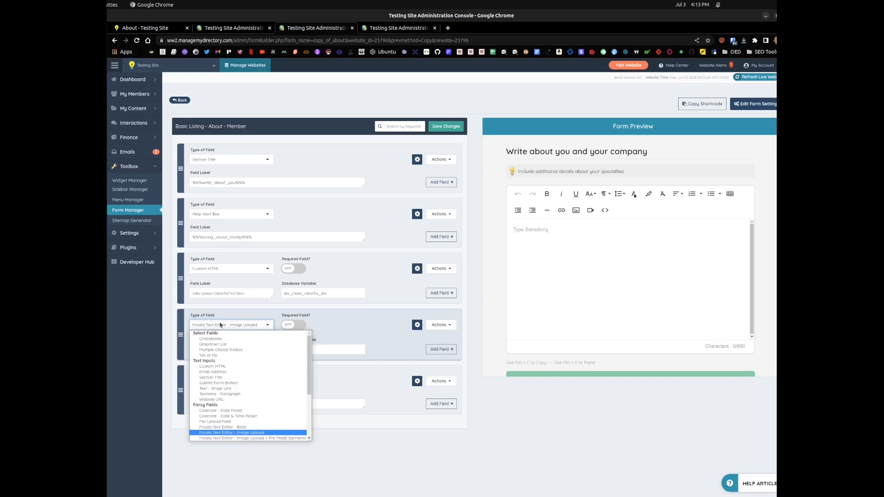
pyautogui.click(226, 394)
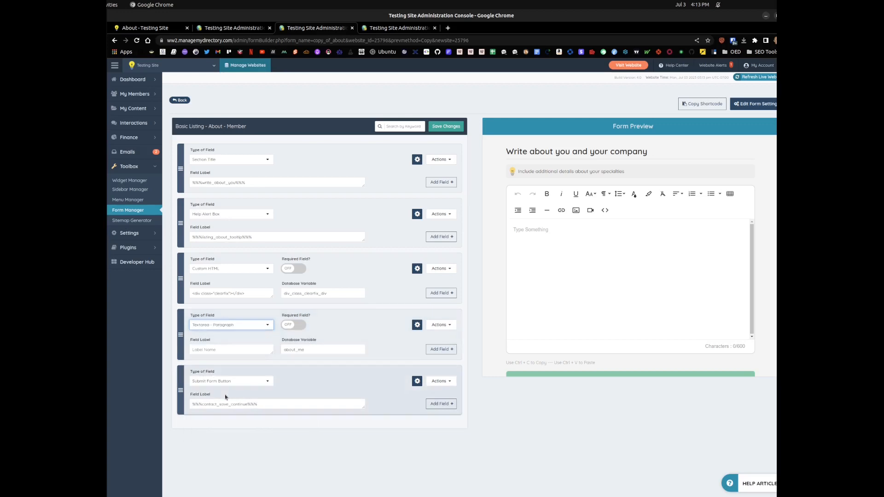
pyautogui.click(417, 324)
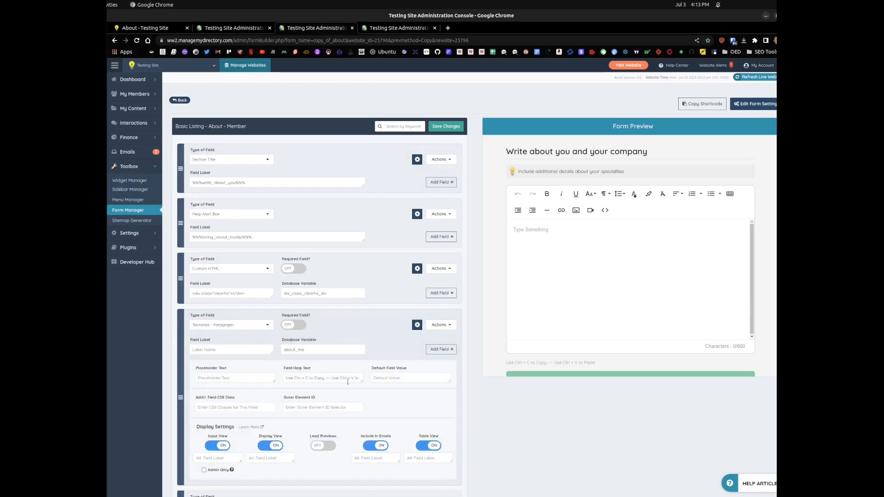
pyautogui.click(336, 405)
pyautogui.write('textAreaField')
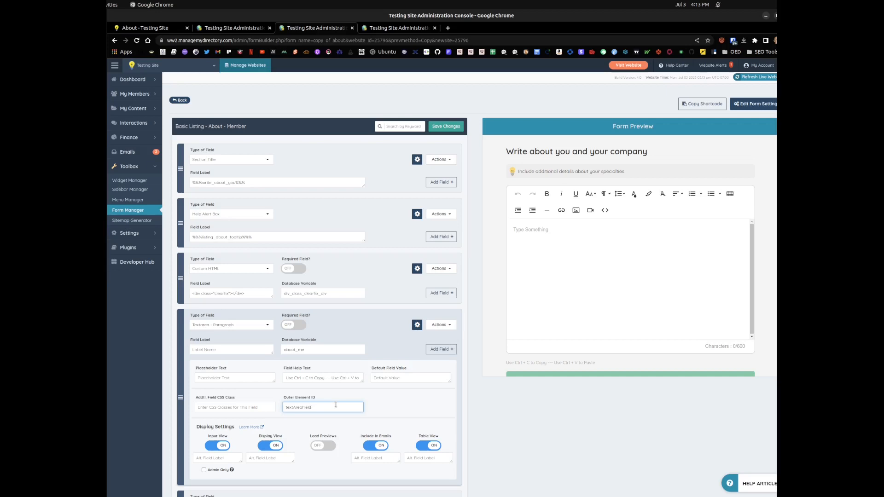
pyautogui.click(453, 128)
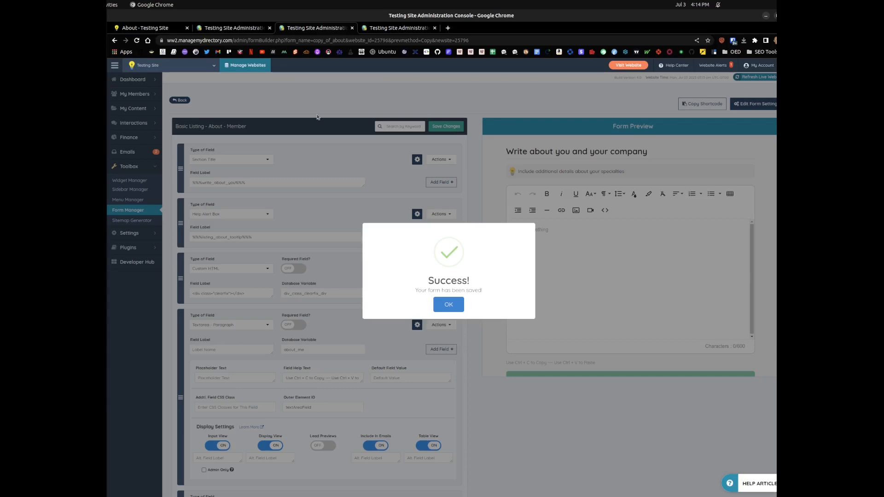
pyautogui.press('Return')
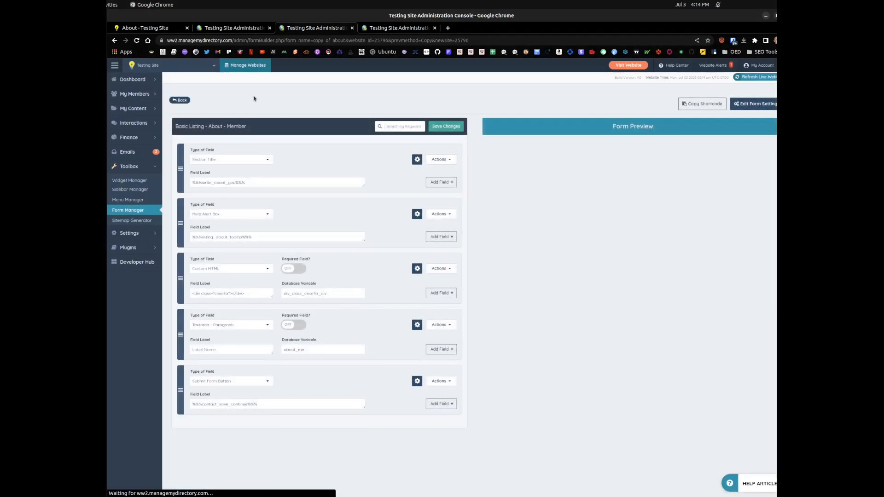
# Step: Reload the member's About Me page and check which membership plan and editor it uses
pyautogui.click(157, 28)
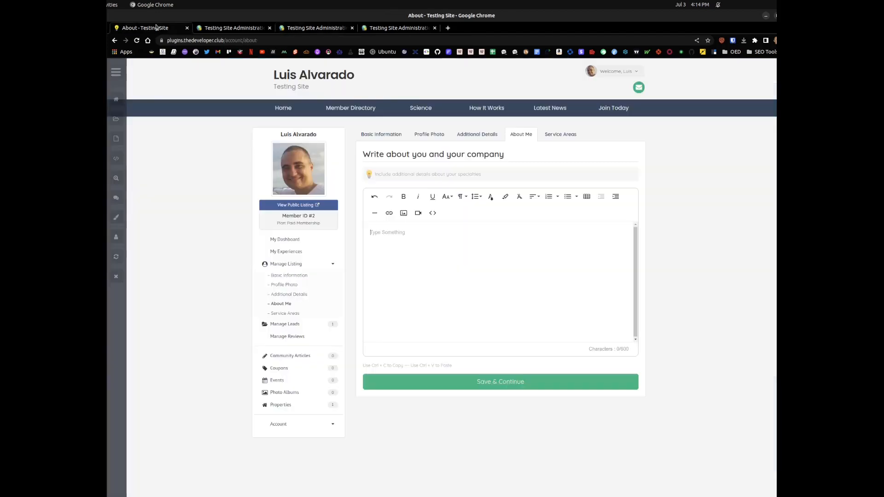
pyautogui.click(137, 41)
pyautogui.moveTo(285, 223); pyautogui.dragTo(325, 229)
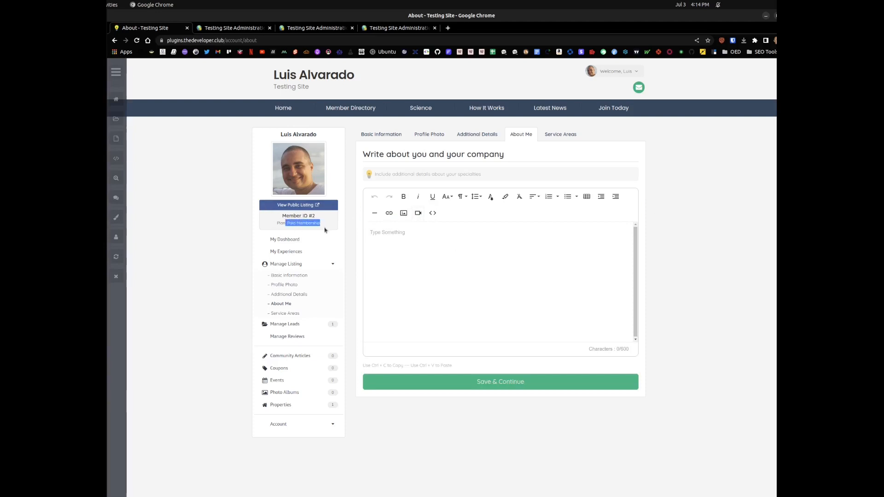
pyautogui.click(395, 242)
# Step: Return to the list of custom forms and compare the Basic Listing - About - Member and Listing - About - Member entries
pyautogui.click(376, 28)
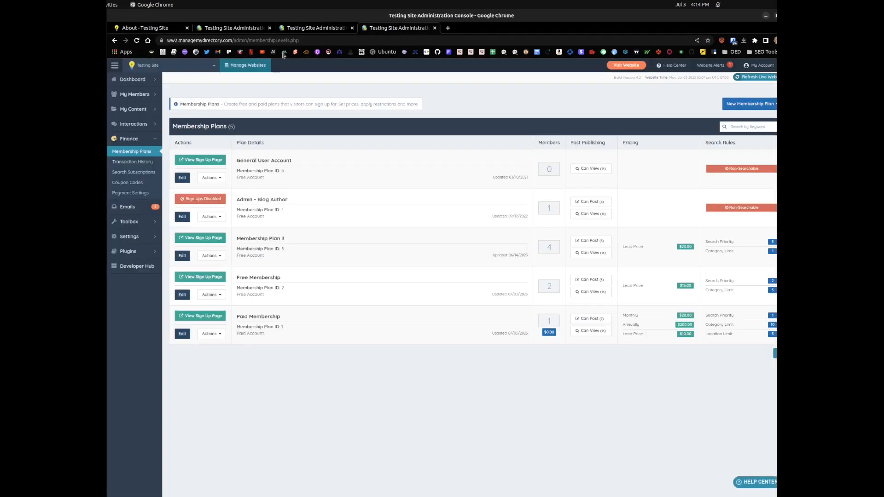
pyautogui.click(314, 28)
pyautogui.click(233, 27)
pyautogui.click(314, 27)
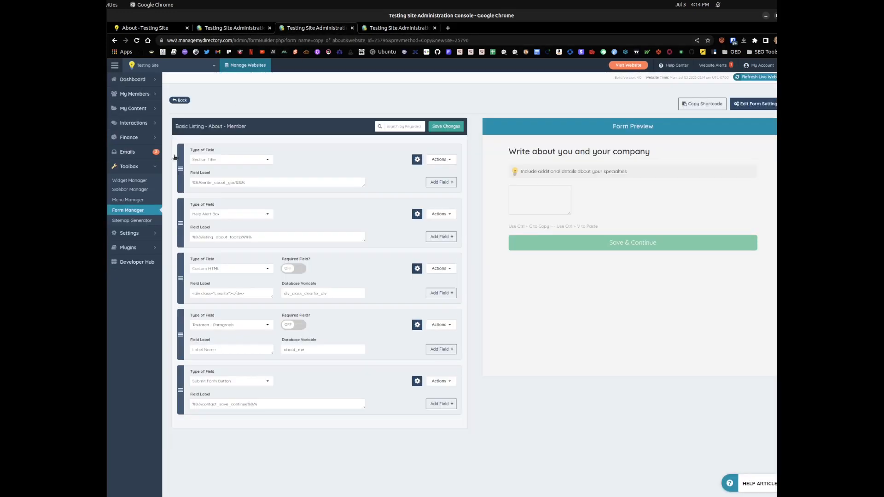
pyautogui.click(133, 211)
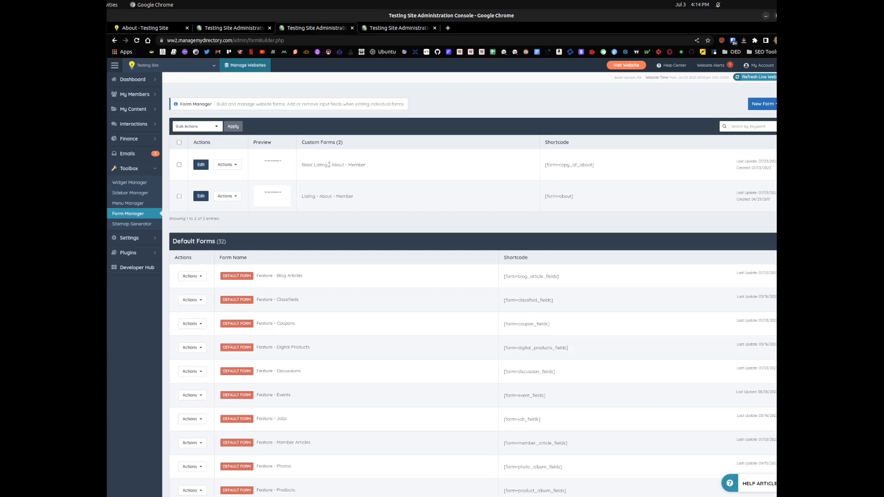
pyautogui.moveTo(328, 164); pyautogui.dragTo(383, 173)
pyautogui.moveTo(319, 197); pyautogui.dragTo(353, 197)
pyautogui.click(323, 178)
pyautogui.moveTo(312, 165); pyautogui.dragTo(355, 166)
pyautogui.moveTo(306, 201); pyautogui.dragTo(371, 202)
pyautogui.click(370, 202)
pyautogui.moveTo(325, 165); pyautogui.dragTo(368, 166)
pyautogui.moveTo(316, 196); pyautogui.dragTo(381, 203)
# Step: Assign Basic Listing - About - Member as the Free Membership plan's About Me form and save the plan
pyautogui.click(389, 27)
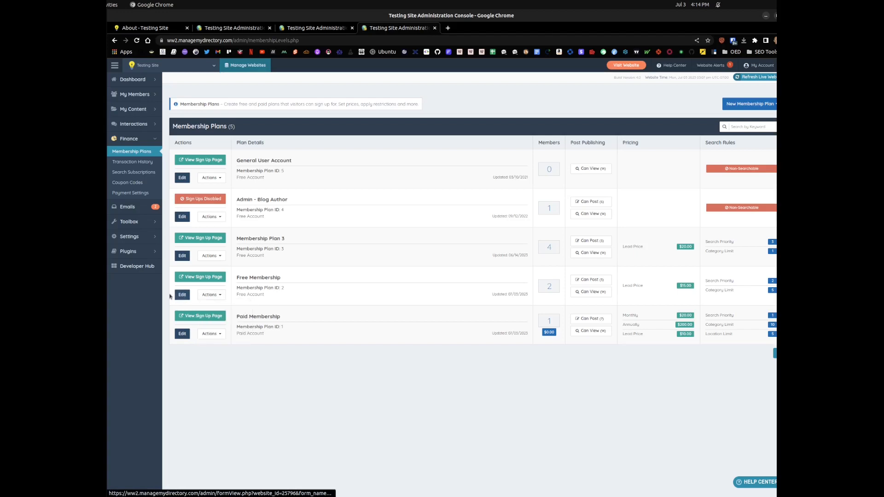
pyautogui.click(183, 295)
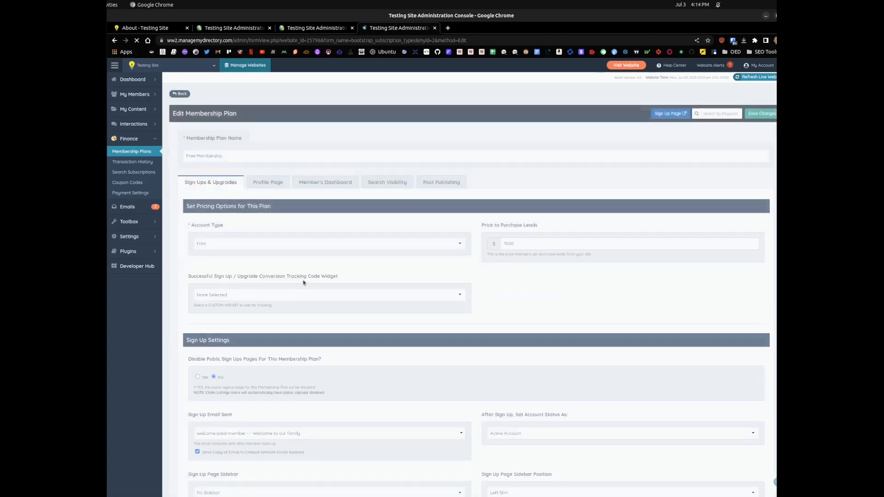
pyautogui.click(277, 186)
pyautogui.click(316, 187)
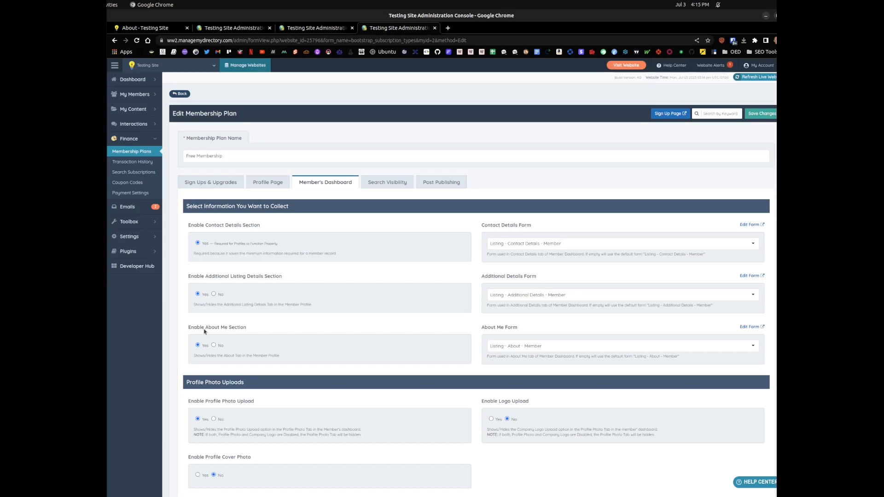
pyautogui.scroll(-1, 204, 331)
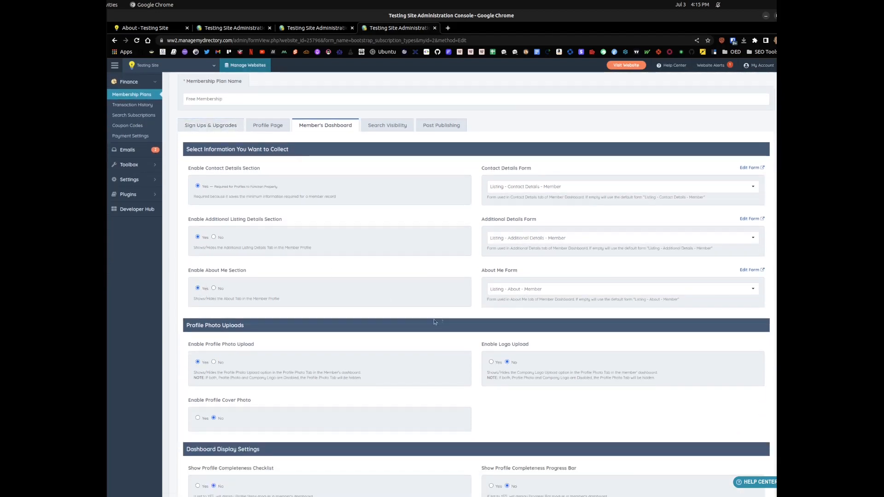
pyautogui.click(516, 291)
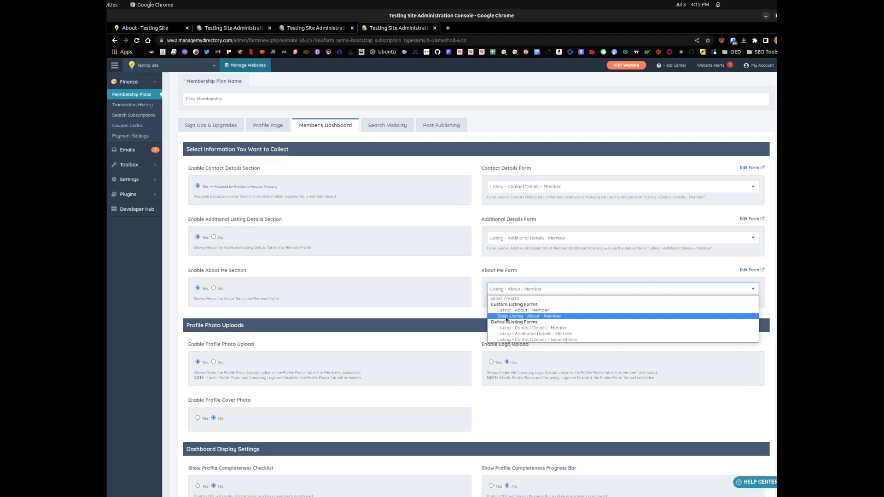
pyautogui.click(534, 317)
pyautogui.scroll(2, 737, 184)
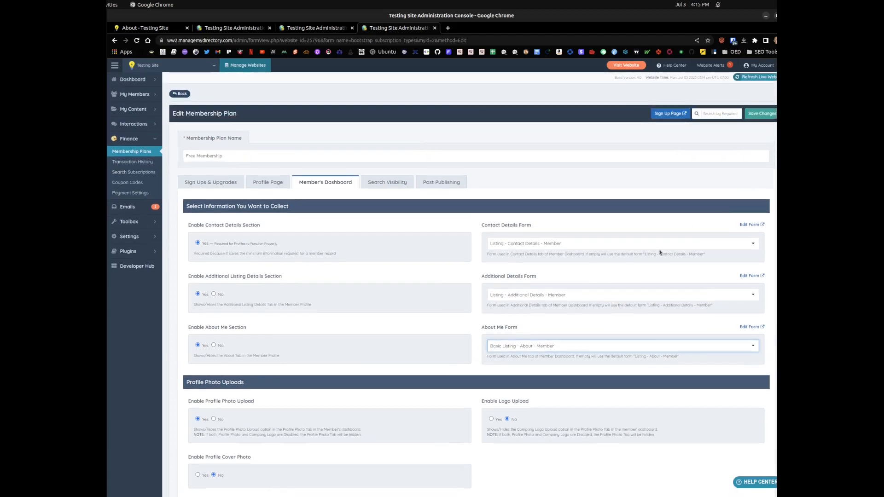
pyautogui.click(763, 115)
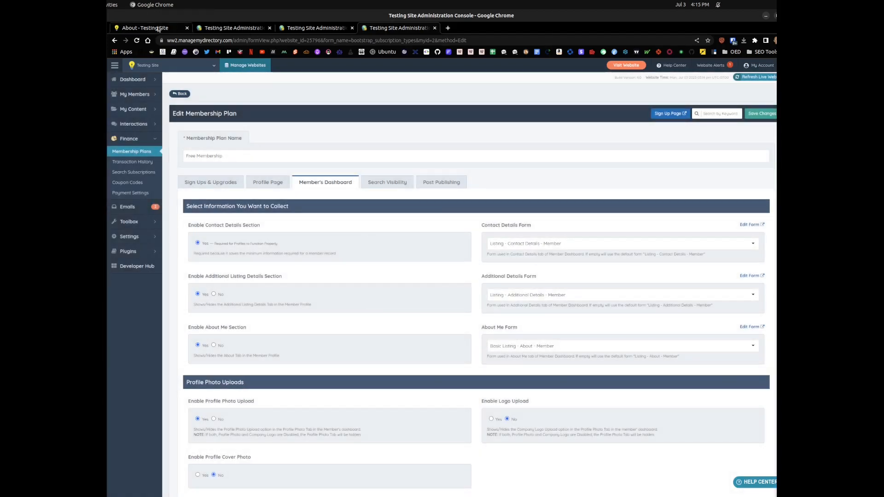
# Step: Change the membership plan of The Developer Club's member account to Free Membership and save the member
pyautogui.click(226, 32)
pyautogui.click(544, 373)
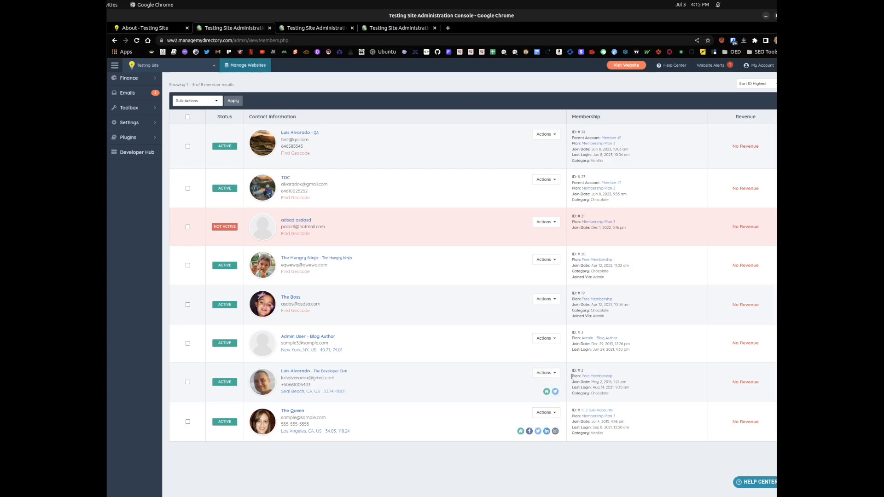
pyautogui.click(547, 373)
pyautogui.click(472, 392)
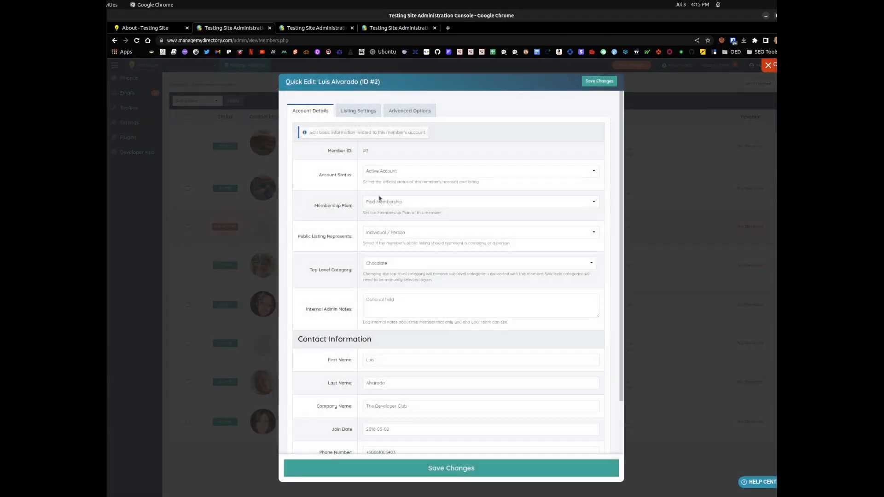
pyautogui.click(421, 201)
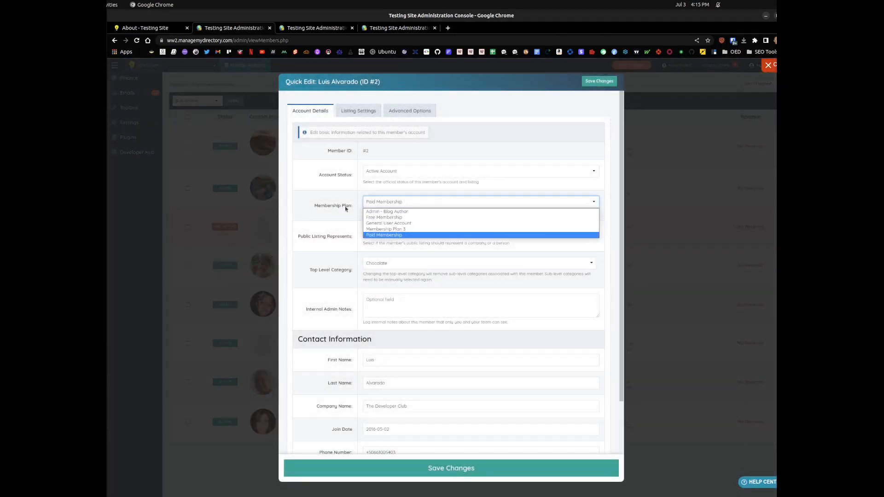
pyautogui.click(383, 218)
pyautogui.click(440, 476)
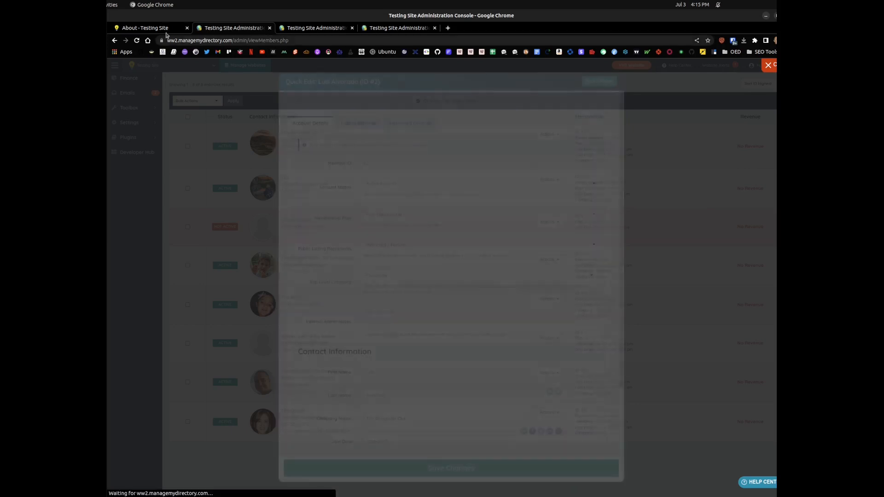
# Step: Reload the member's About Me page and enter "asda asdas asdasd asdasdasd" as sample text in the plain textarea
pyautogui.click(158, 29)
pyautogui.click(137, 41)
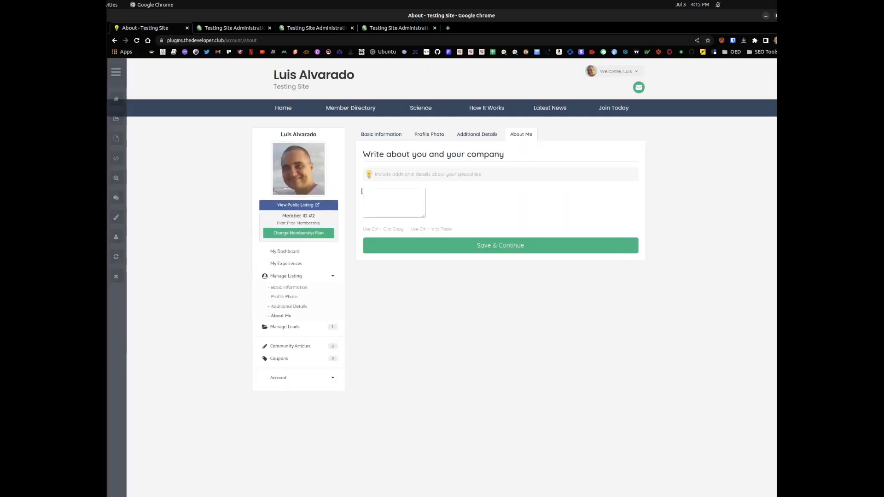
pyautogui.click(382, 193)
pyautogui.write('asda asdas')
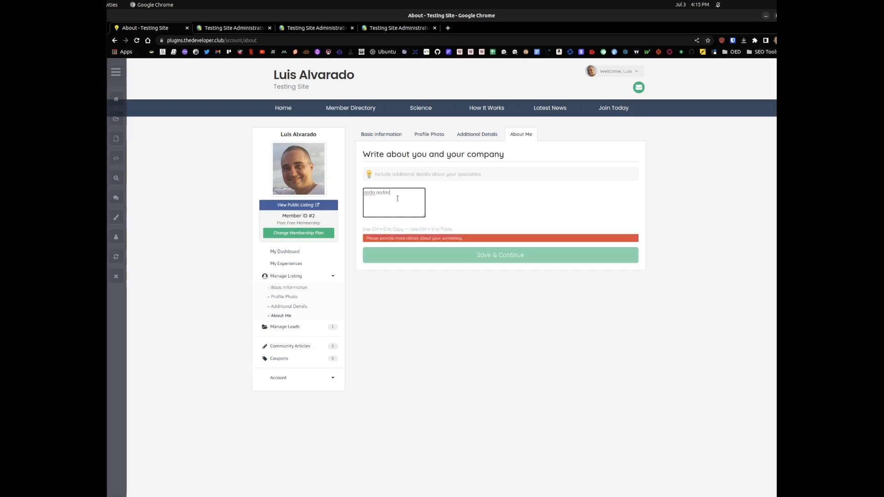
pyautogui.write(' asdasd asdasdasd')
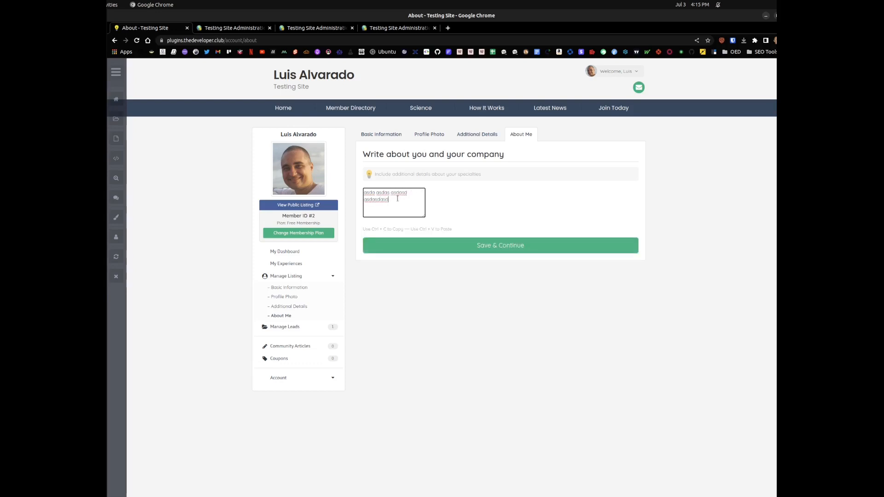
# Step: Shorten the textarea's sample text to "asda asdas asdasd asdas" to retest the character validation
pyautogui.press('BackSpace')
pyautogui.write('d as')
pyautogui.press('BackSpace')
pyautogui.press('BackSpace')
pyautogui.press('BackSpace')
pyautogui.press('BackSpace')
pyautogui.press('BackSpace')
pyautogui.press('BackSpace')
pyautogui.press('BackSpace')
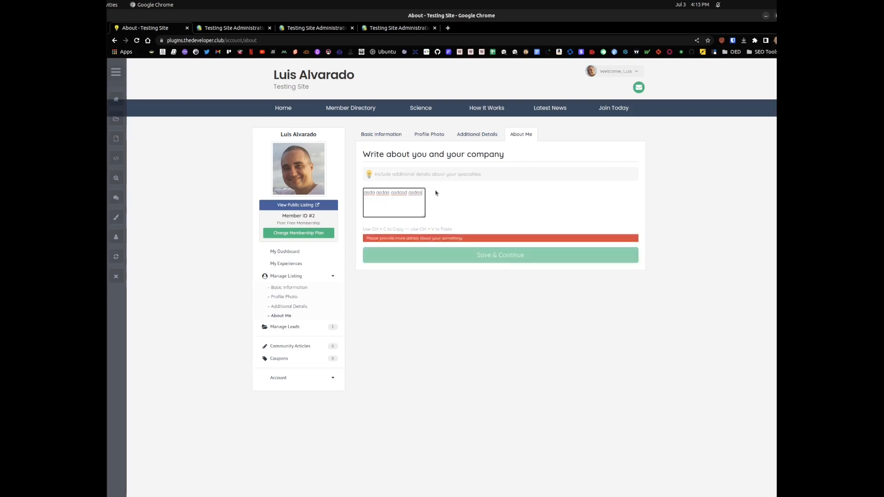
pyautogui.click(453, 207)
# Step: Inspect the About Me textarea in the browser's developer tools and clear the console log
pyautogui.click(401, 206)
pyautogui.rightClick(391, 195)
pyautogui.click(405, 308)
pyautogui.click(790, 436)
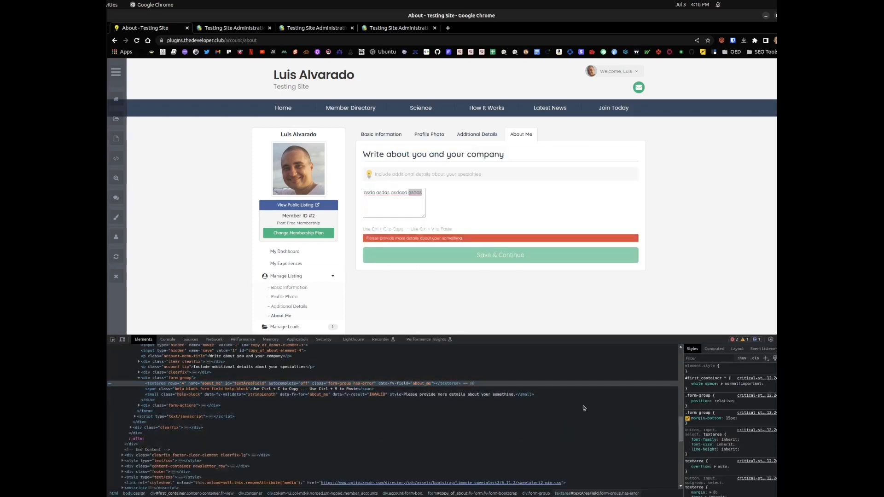
pyautogui.click(167, 340)
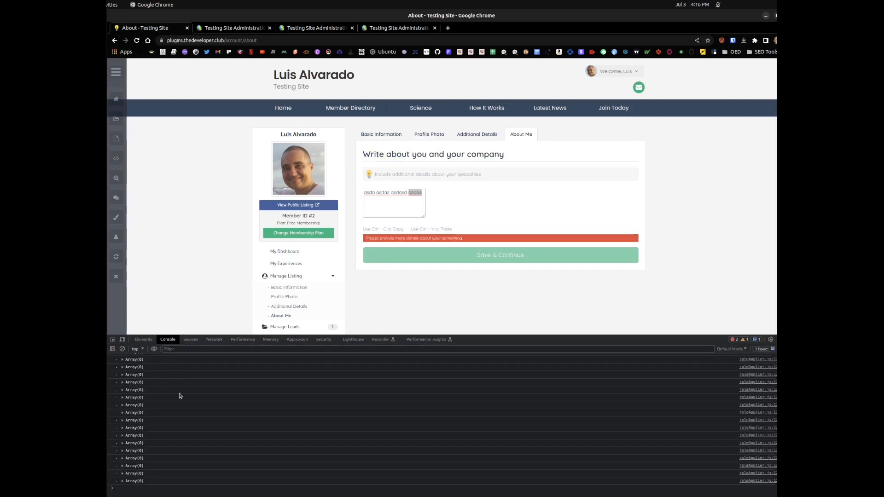
pyautogui.click(155, 486)
pyautogui.click(122, 349)
# Step: Inspect the textarea's markup again to get its id and return to the console
pyautogui.rightClick(389, 206)
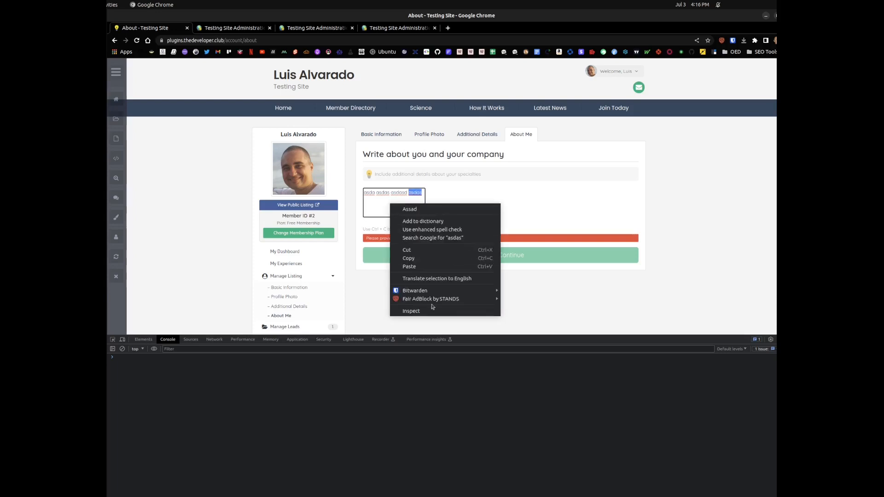
pyautogui.click(434, 307)
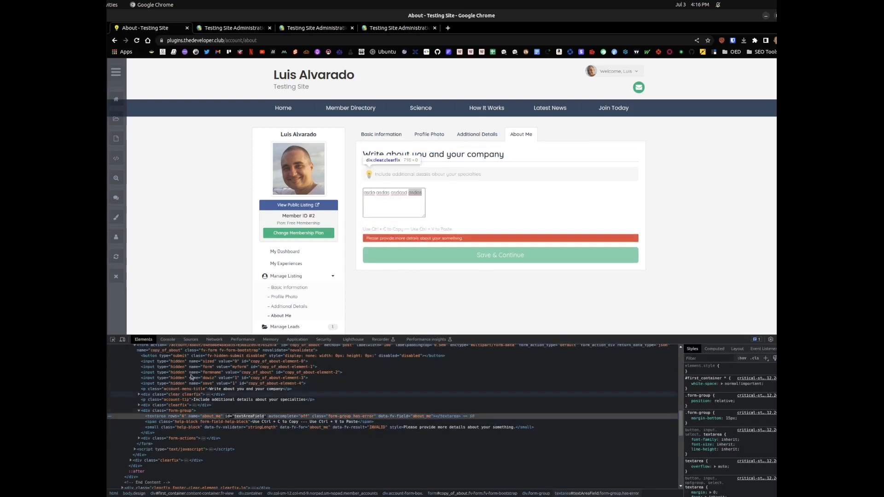
pyautogui.click(168, 341)
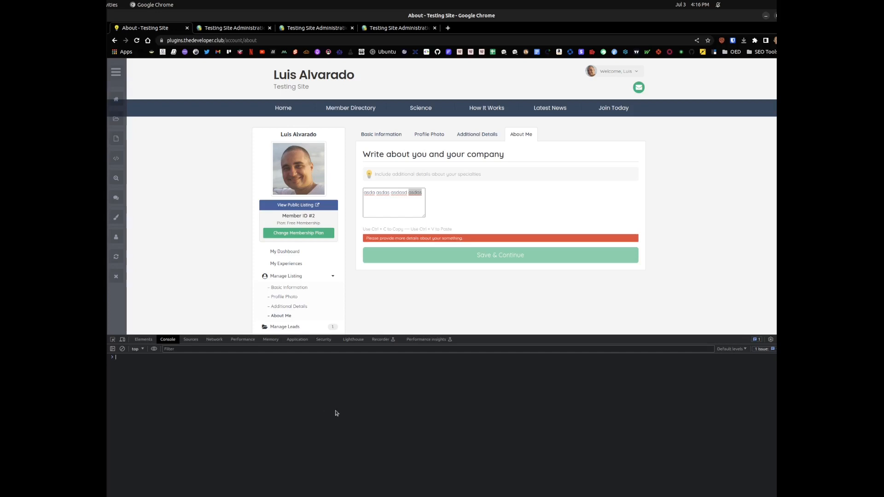
pyautogui.write('text')
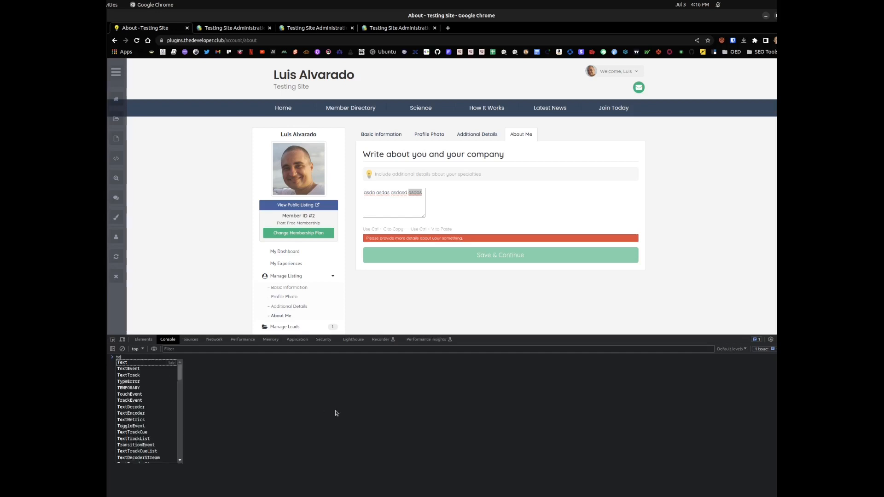
pyautogui.press('BackSpace')
pyautogui.press('BackSpace')
pyautogui.press('BackSpace')
pyautogui.press('BackSpace')
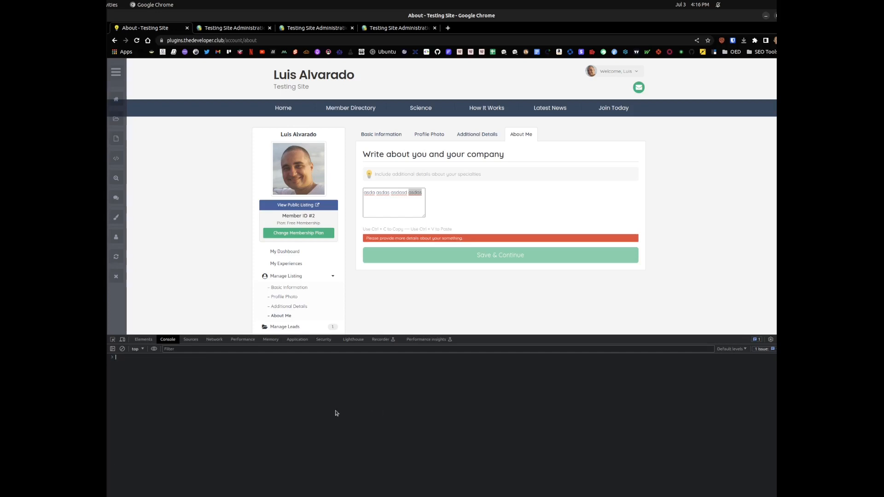
# Step: Store the textarea in a variable by running customText = document.querySelector('#textAreaField'); in the console
pyautogui.write('customText = document.quer')
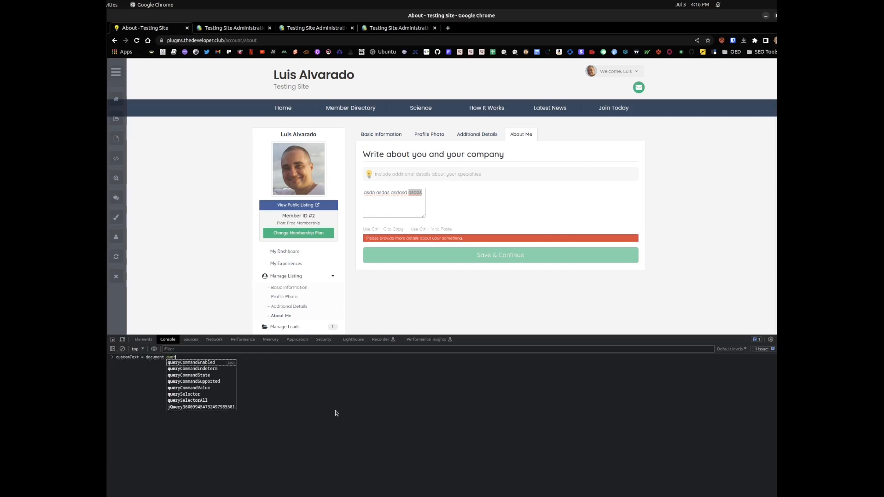
pyautogui.write('y')
pyautogui.press('Down')
pyautogui.press('Down')
pyautogui.press('Down')
pyautogui.press('Down')
pyautogui.press('Down')
pyautogui.press('Tab')
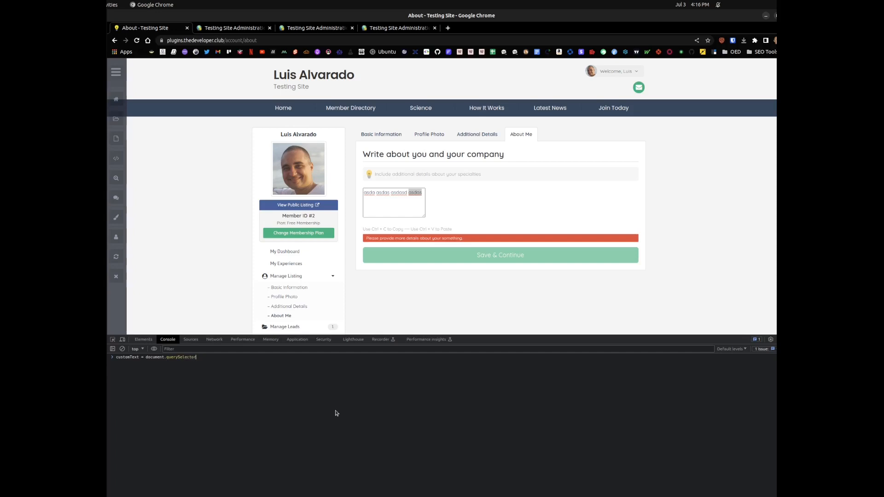
pyautogui.write("('#textAreaField');")
pyautogui.press('Return')
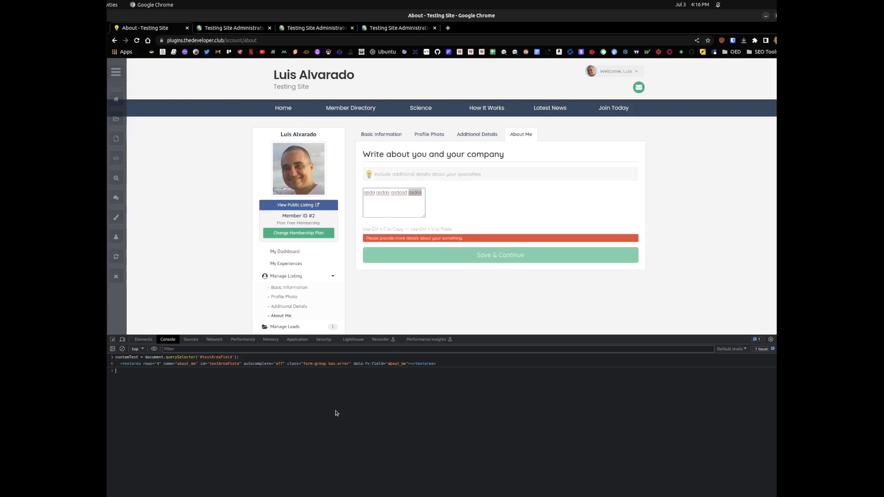
# Step: Widen the textarea by running customText.setAttribute('cols',90); in the console
pyautogui.click(418, 199)
pyautogui.click(171, 371)
pyautogui.write('customText.')
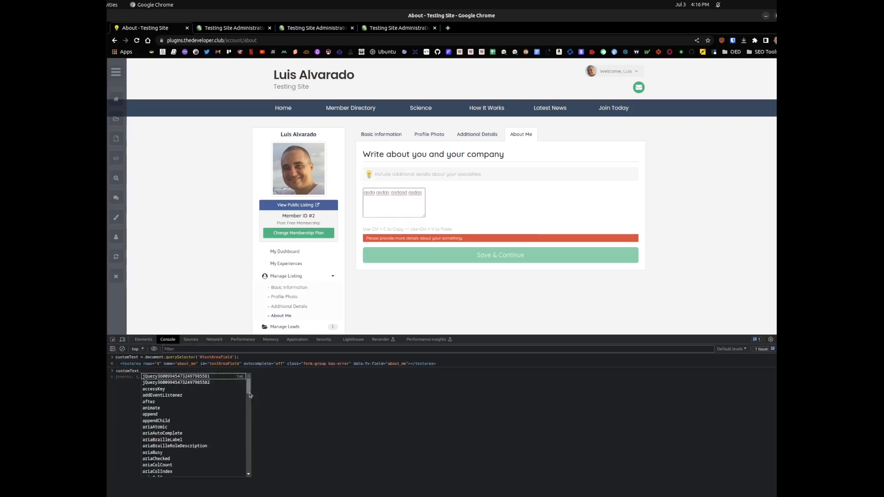
pyautogui.write('setA')
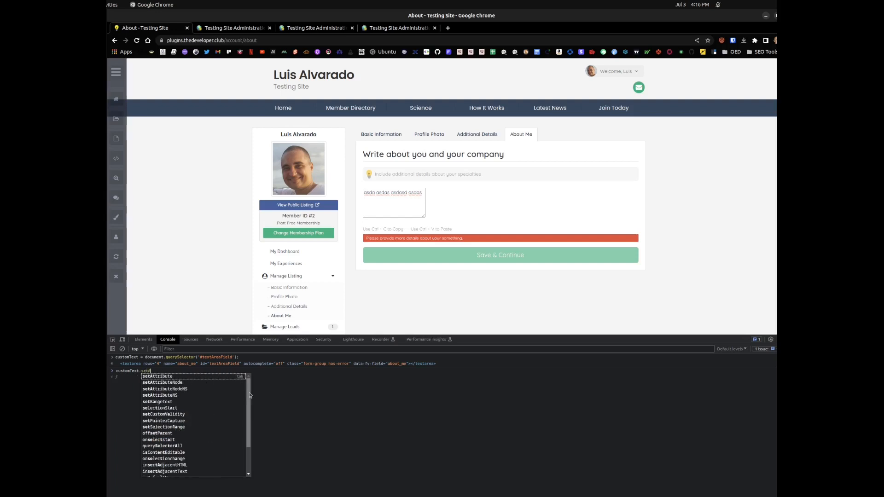
pyautogui.press('Down')
pyautogui.press('Up')
pyautogui.press('Down')
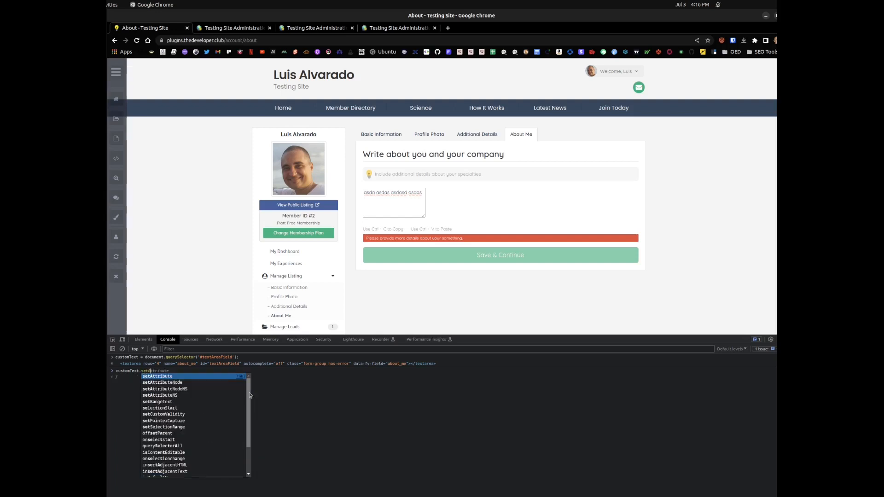
pyautogui.press('Tab')
pyautogui.write('(')
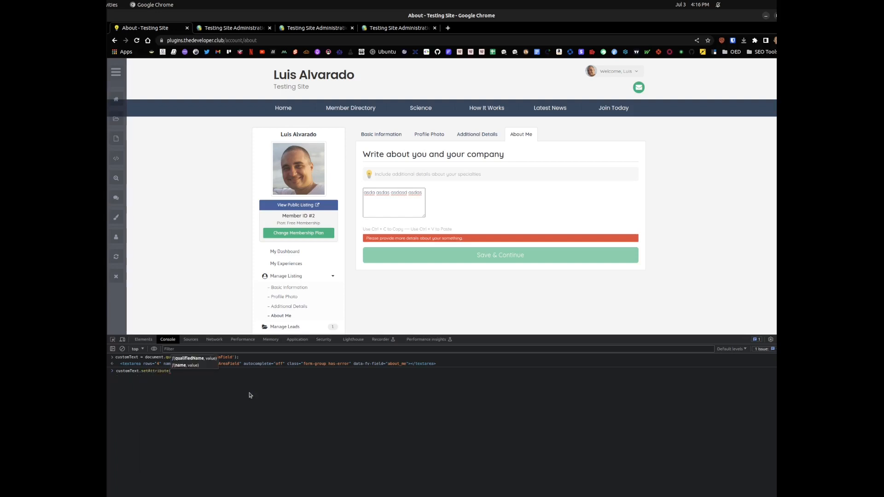
pyautogui.write("'cols")
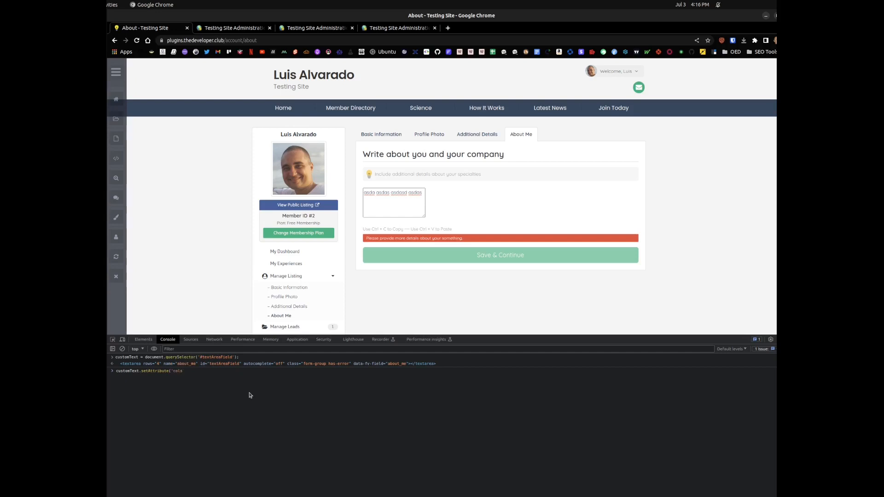
pyautogui.write("',")
pyautogui.press('BackSpace')
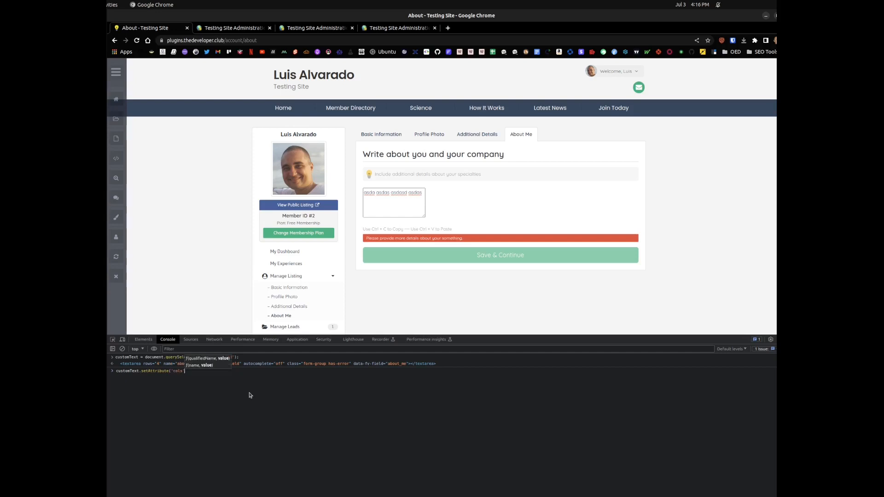
pyautogui.press('BackSpace')
pyautogui.press('BackSpace')
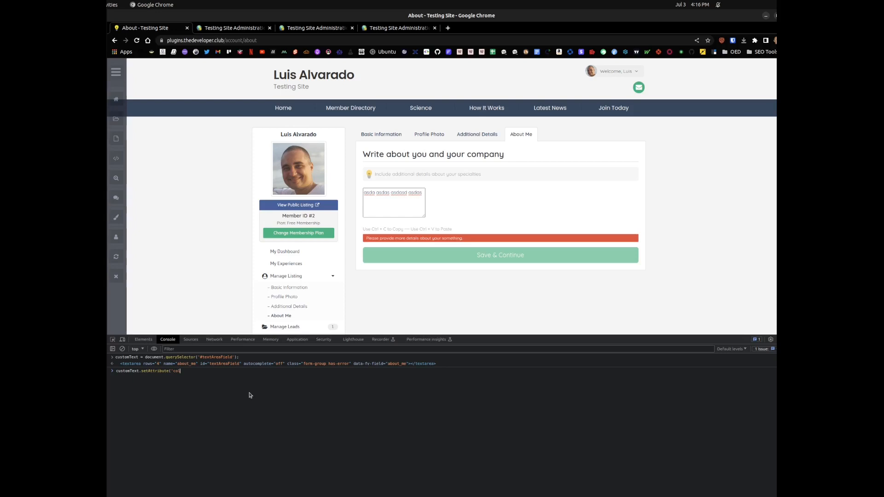
pyautogui.write("s',")
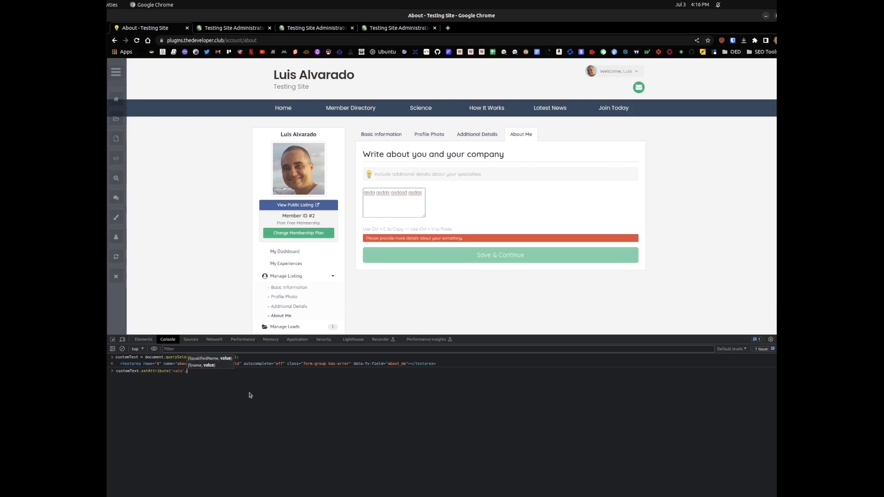
pyautogui.write('90);')
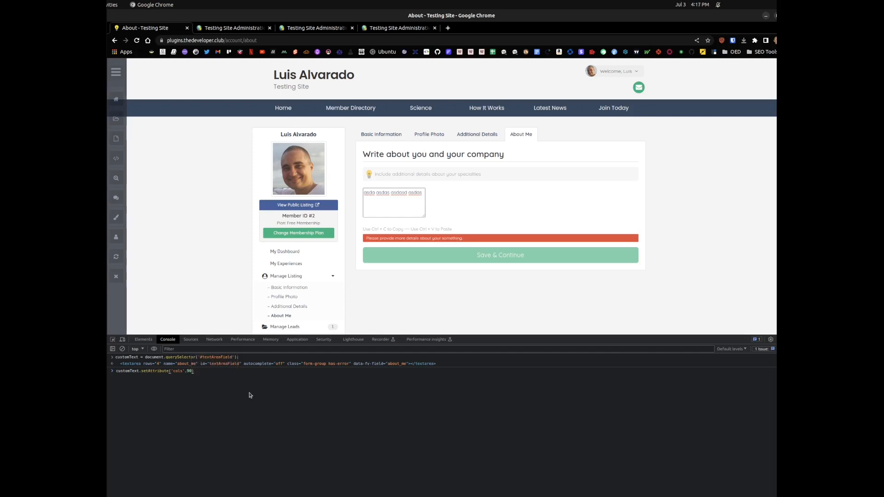
pyautogui.press('Return')
# Step: Rerun the setAttribute command with the textarea's cols value changed to 96
pyautogui.press('Up')
pyautogui.press('Left')
pyautogui.press('Left')
pyautogui.press('BackSpace')
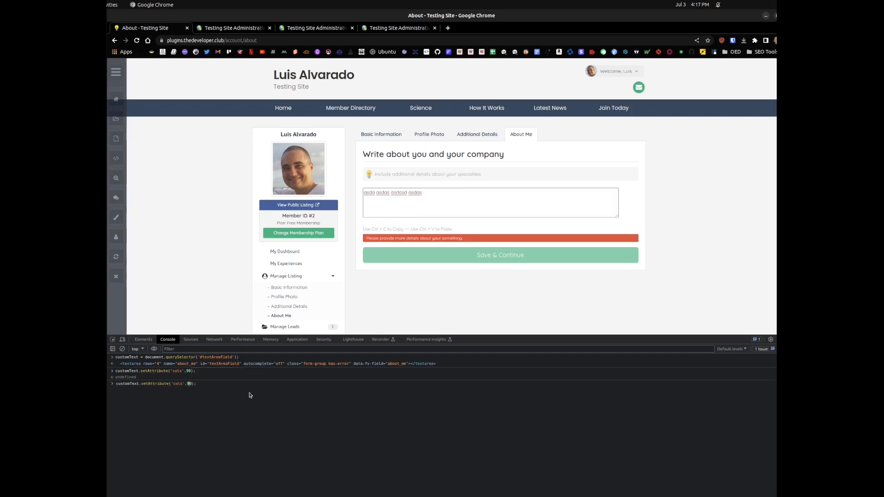
pyautogui.write('6')
pyautogui.press('Return')
pyautogui.press('Up')
pyautogui.press('Return')
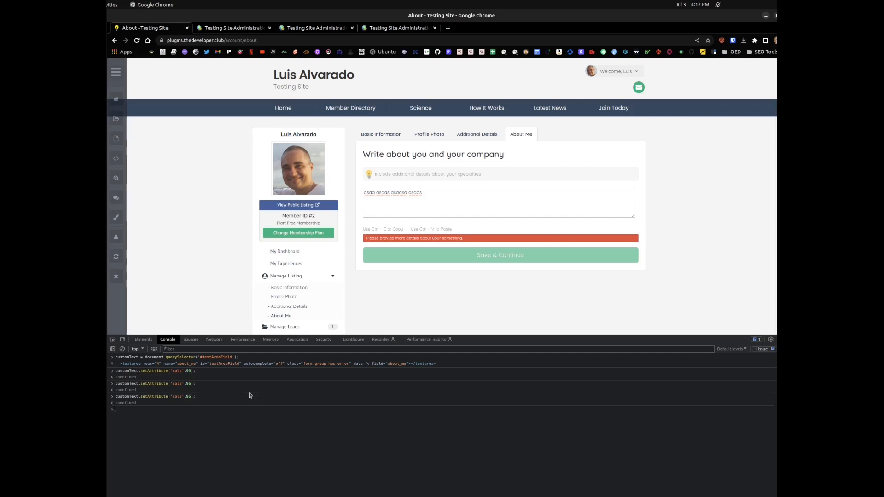
# Step: Adapt the setAttribute command to the rows attribute and run it with a value of 30
pyautogui.press('Up')
pyautogui.press('Left')
pyautogui.press('Left')
pyautogui.press('Left')
pyautogui.press('BackSpace')
pyautogui.press('BackSpace')
pyautogui.press('BackSpace')
pyautogui.press('BackSpace')
pyautogui.write('rows')
pyautogui.press('Right')
pyautogui.press('Right')
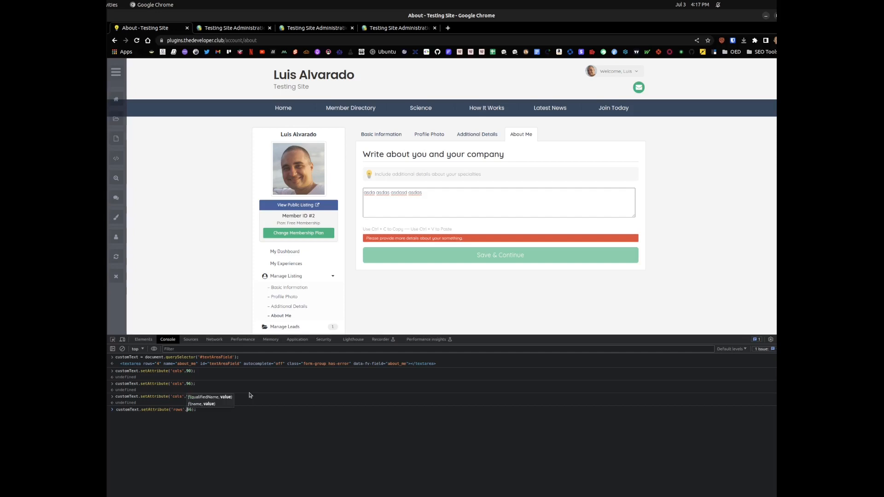
pyautogui.write('30')
pyautogui.press('Return')
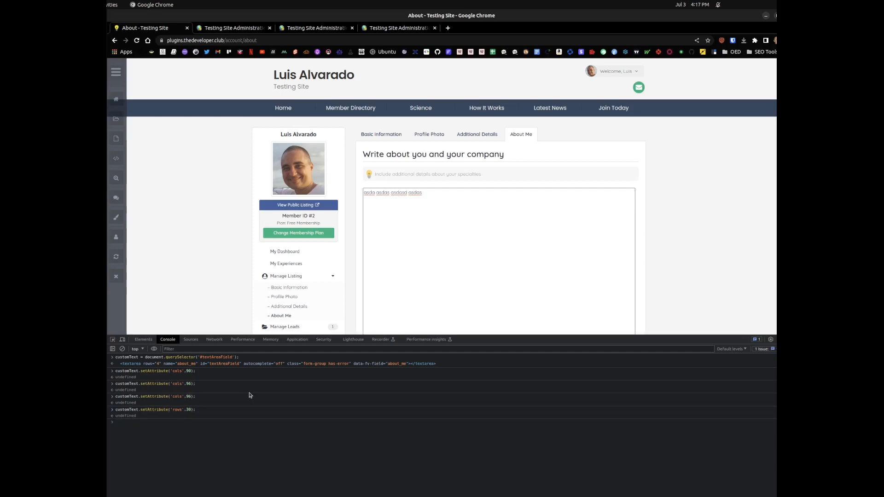
# Step: Try a rows value of 16 for the textarea in the console
pyautogui.press('Up')
pyautogui.press('Left')
pyautogui.press('Left')
pyautogui.press('BackSpace')
pyautogui.press('BackSpace')
pyautogui.write('16')
pyautogui.press('Return')
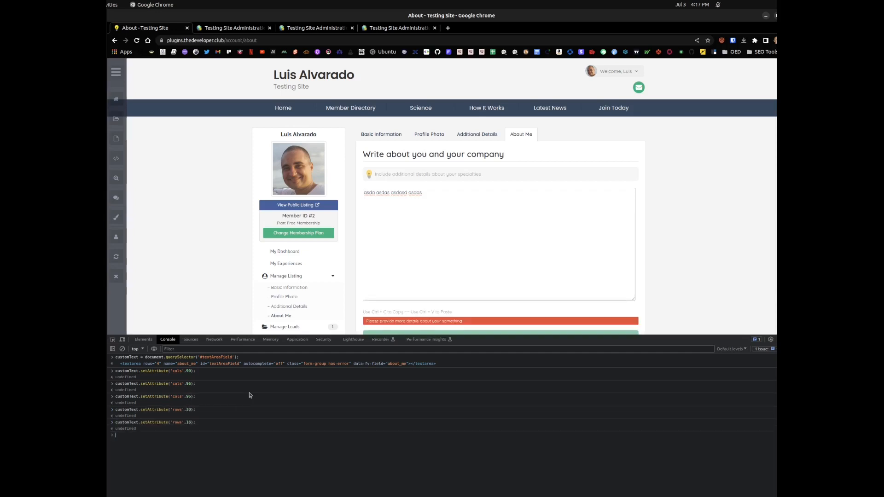
# Step: Set the textarea's rows attribute to 12 with customText.setAttribute('rows',12); in the console
pyautogui.press('Up')
pyautogui.press('Left')
pyautogui.press('Left')
pyautogui.press('Left')
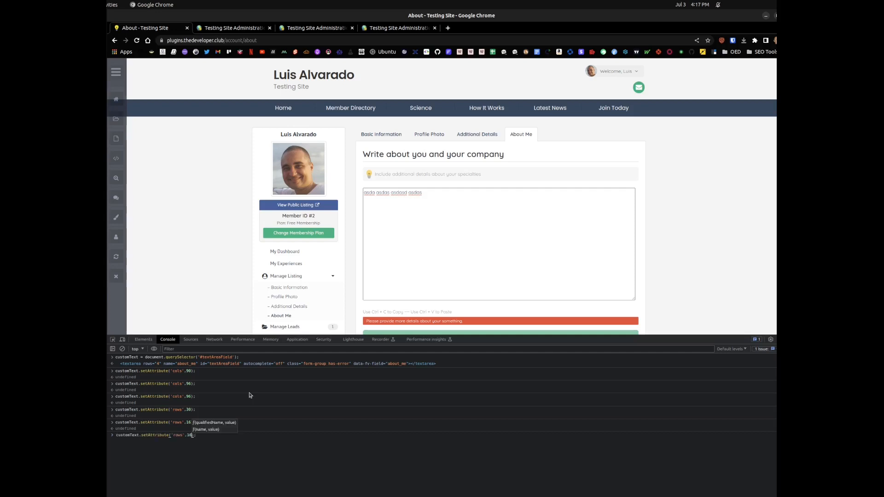
pyautogui.press('Delete')
pyautogui.write('2')
pyautogui.press('Return')
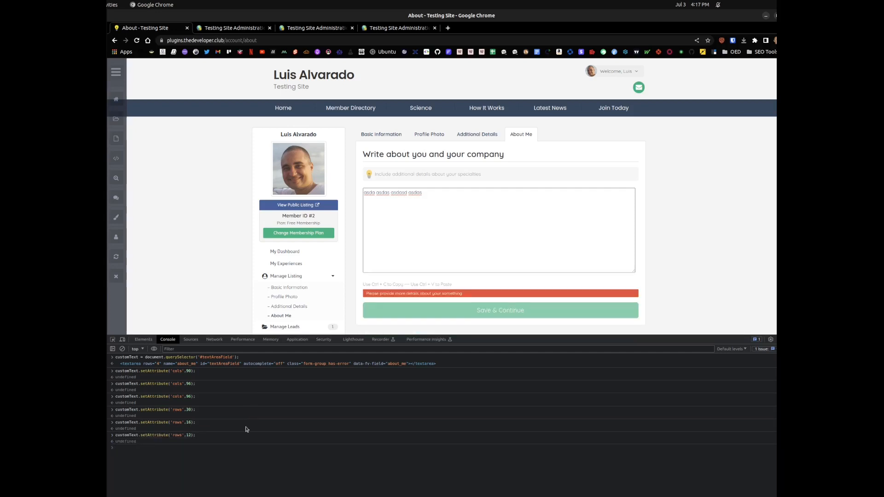
# Step: Select the console commands from the customText definition through the line that sets 12 rows
pyautogui.click(200, 439)
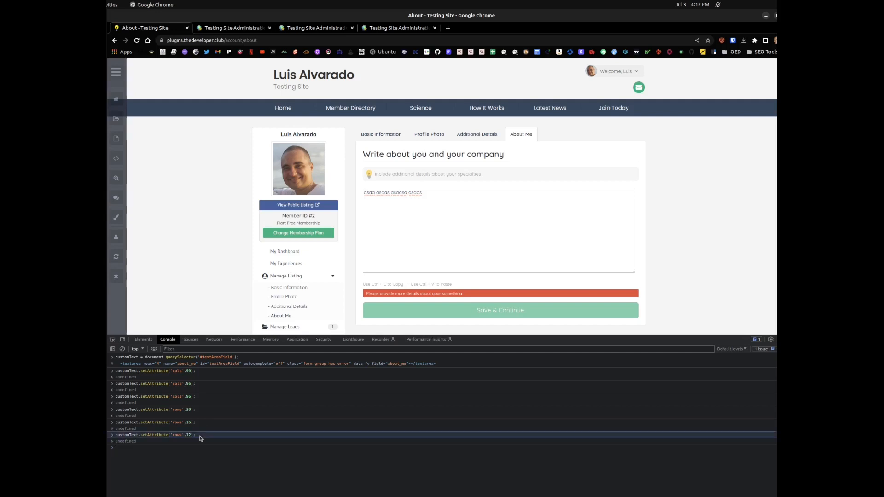
pyautogui.moveTo(200, 437); pyautogui.dragTo(232, 76)
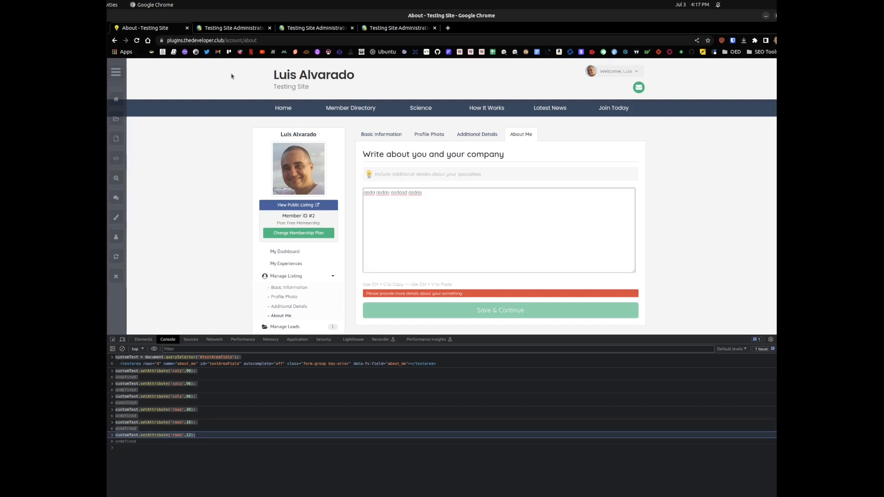
# Step: Close the member's quick edit dialog and open the Custom CSS / HEAD section of the site's Design Settings
pyautogui.click(225, 28)
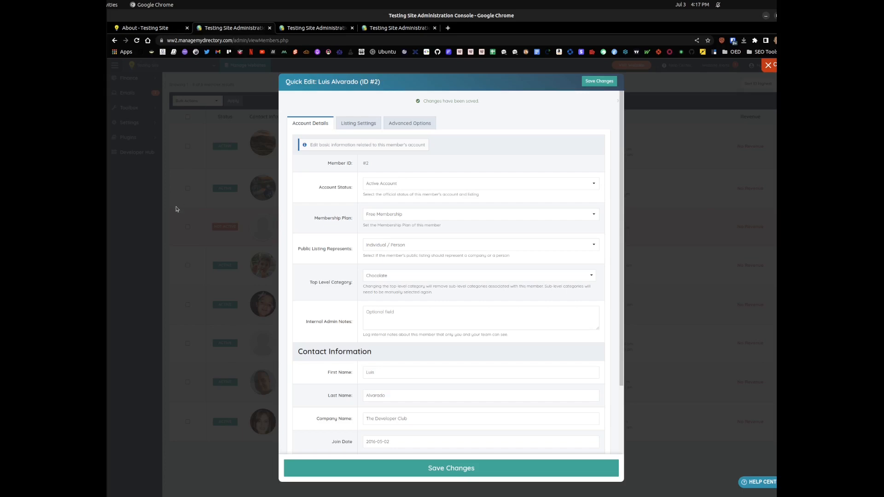
pyautogui.click(165, 226)
pyautogui.moveTo(142, 125)
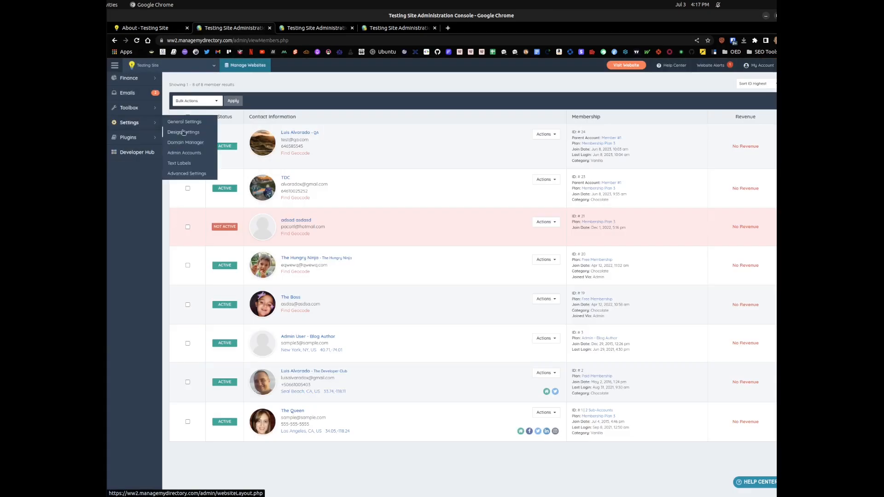
pyautogui.middleClick(184, 132)
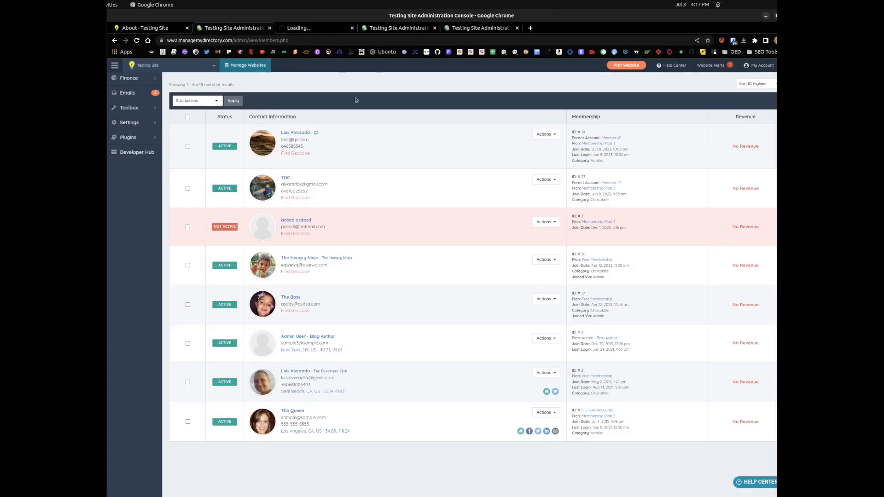
pyautogui.click(325, 29)
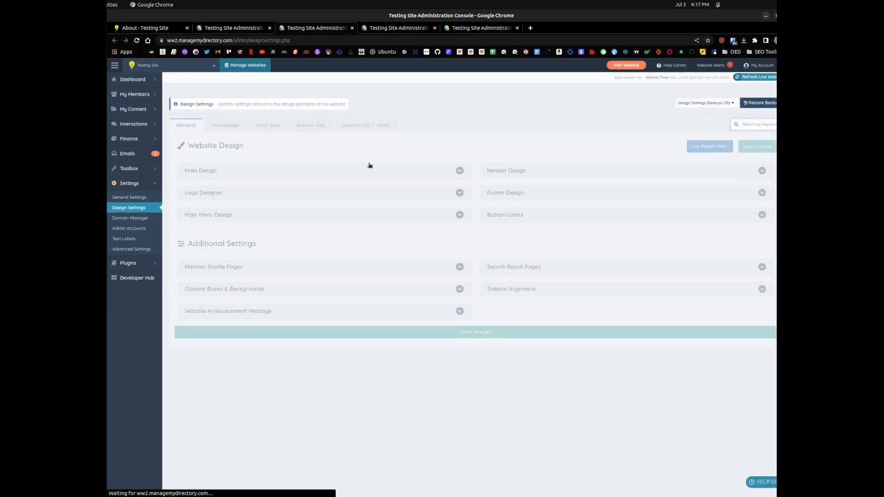
pyautogui.click(376, 130)
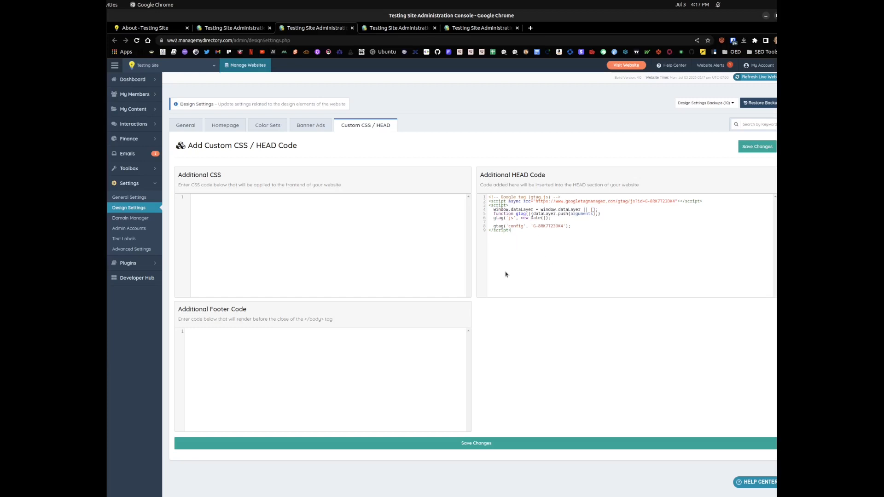
# Step: Start the Additional Footer Code with <script defer> and paste the copied console commands below it
pyautogui.click(345, 381)
pyautogui.write('<script defer>')
pyautogui.hotkey('ctrl', 'v')
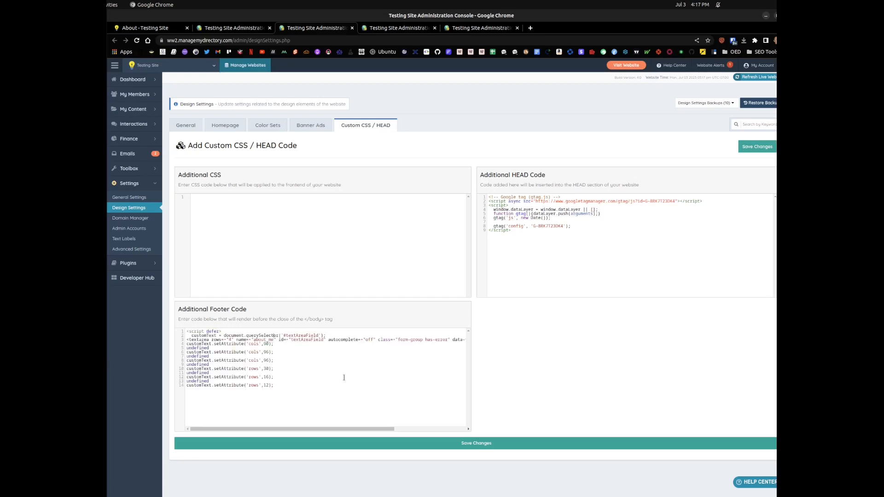
# Step: Remove the indent before the customText line and delete the pasted textarea markup line below it
pyautogui.press('BackSpace')
pyautogui.press('BackSpace')
pyautogui.press('Down')
pyautogui.hotkey('shift', 'End')
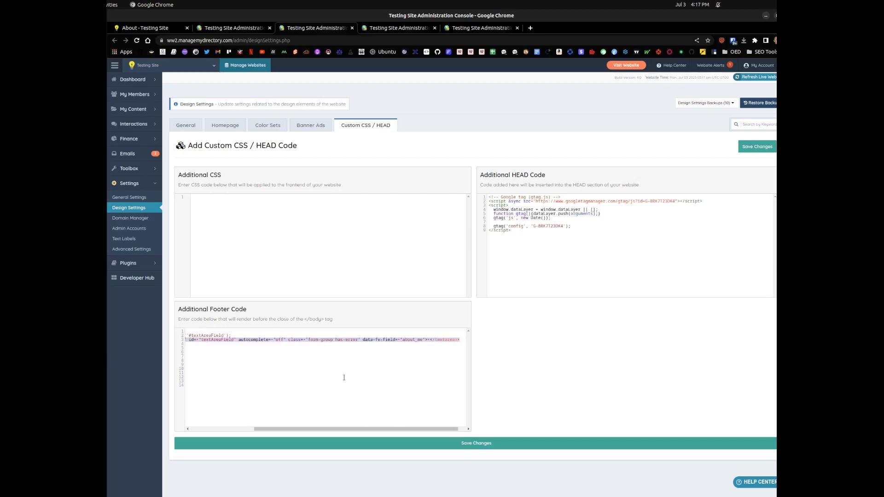
pyautogui.press('Delete')
pyautogui.press('Delete')
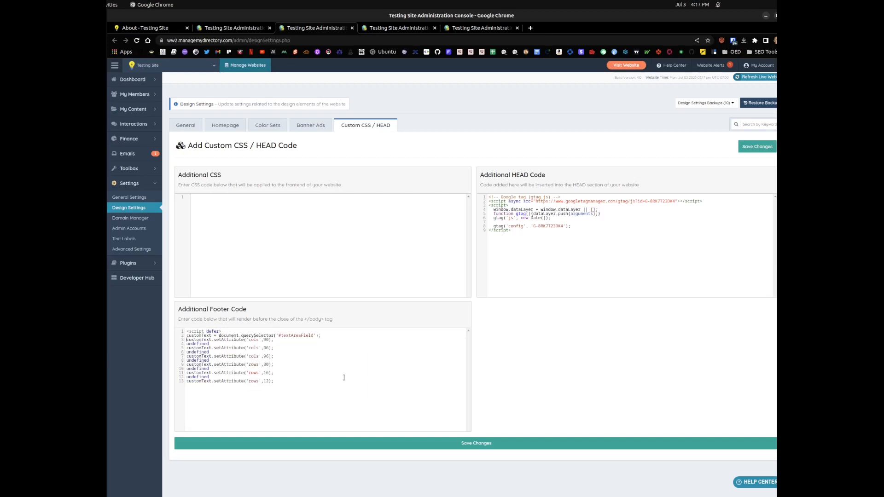
# Step: Reduce the footer script to the customText definition with cols 96 and rows 12, close it with </script>, and save the changes
pyautogui.hotkey('shift', 'Down')
pyautogui.hotkey('shift', 'Down')
pyautogui.hotkey('shift', 'Down')
pyautogui.hotkey('shift', 'Down')
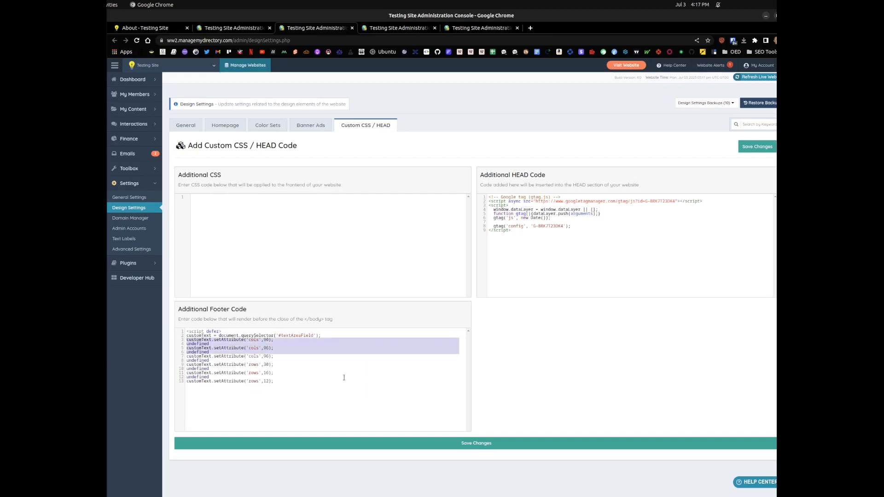
pyautogui.press('Delete')
pyautogui.press('Down')
pyautogui.hotkey('shift', 'Down')
pyautogui.hotkey('shift', 'Down')
pyautogui.hotkey('shift', 'Down')
pyautogui.hotkey('shift', 'Down')
pyautogui.hotkey('shift', 'Down')
pyautogui.press('Delete')
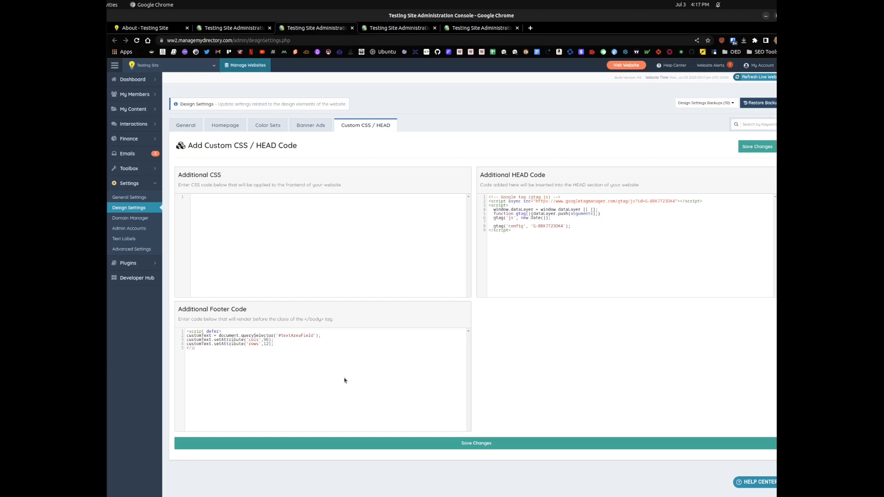
pyautogui.hotkey('ctrl', 's')
# Step: Reload the member's About Me page, test the enlarged textarea's validation with sample text, and clear the text
pyautogui.click(143, 28)
pyautogui.click(139, 41)
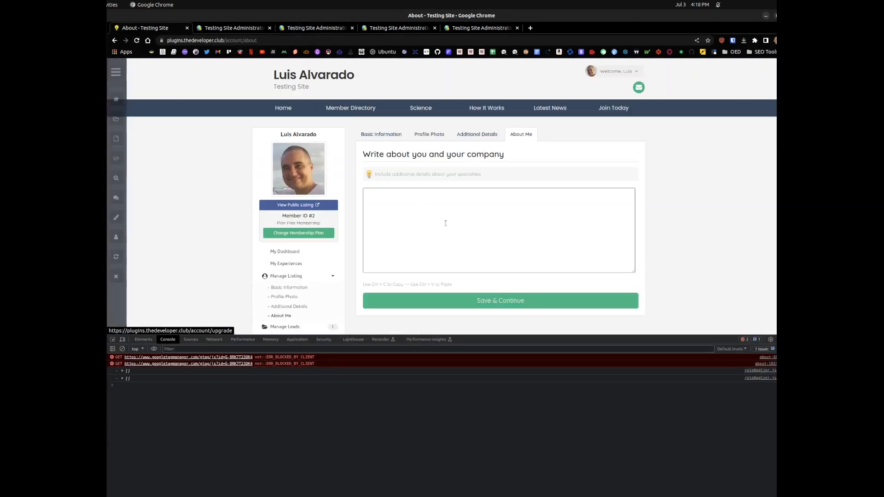
pyautogui.click(494, 229)
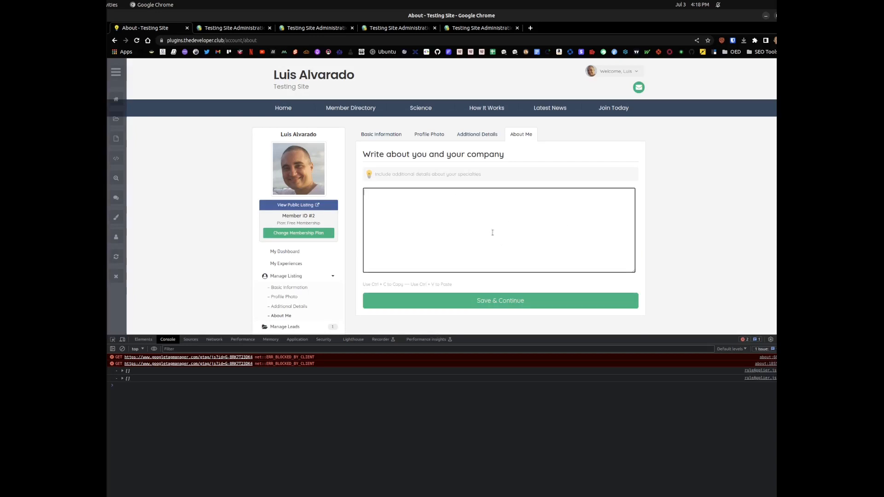
pyautogui.write('asd asdasdasd asdada')
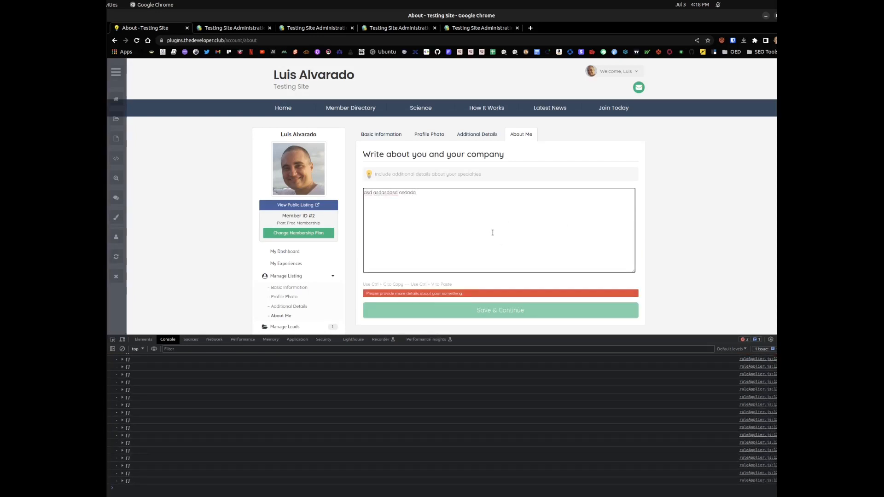
pyautogui.write('sd')
pyautogui.click(793, 342)
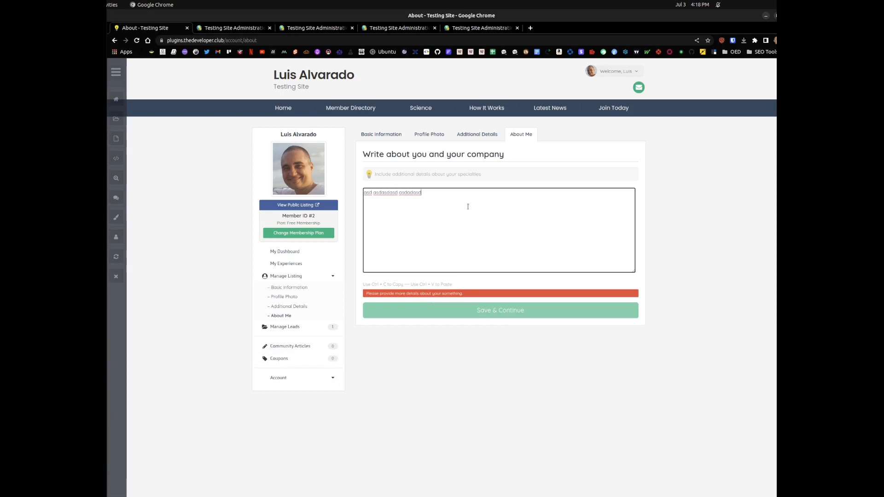
pyautogui.write('asda sd')
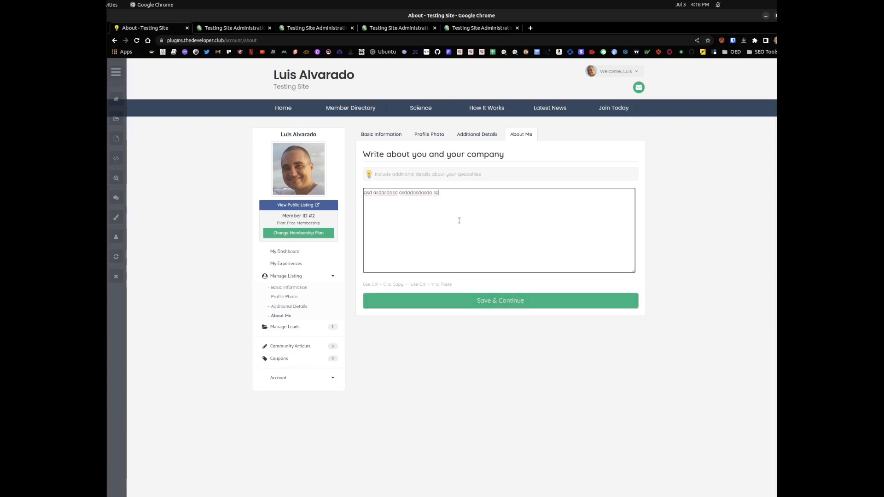
pyautogui.hotkey('ctrl', 'a')
pyautogui.press('BackSpace')
# Step: Set The Developer Club member's membership plan to Paid Membership and save the changes
pyautogui.click(302, 31)
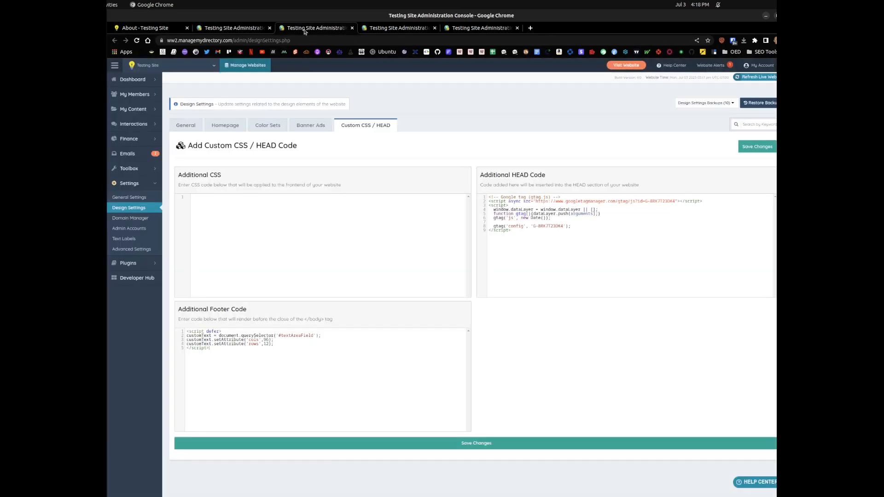
pyautogui.click(230, 28)
pyautogui.click(547, 372)
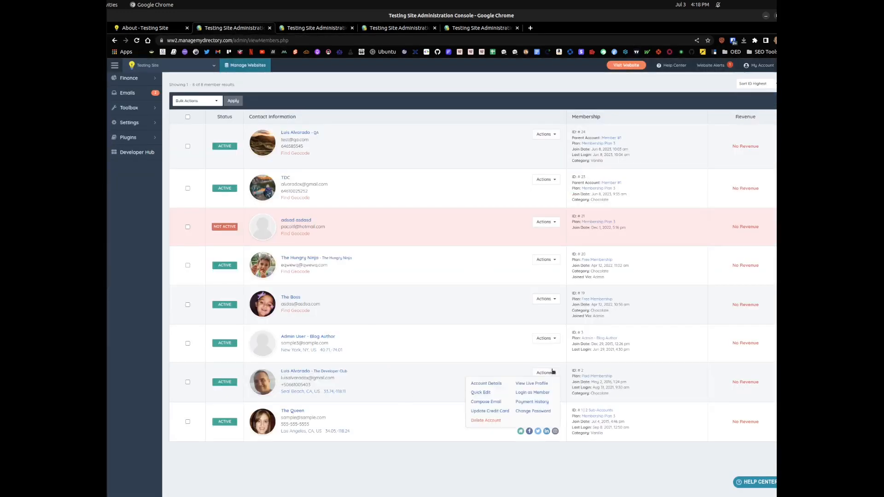
pyautogui.click(481, 393)
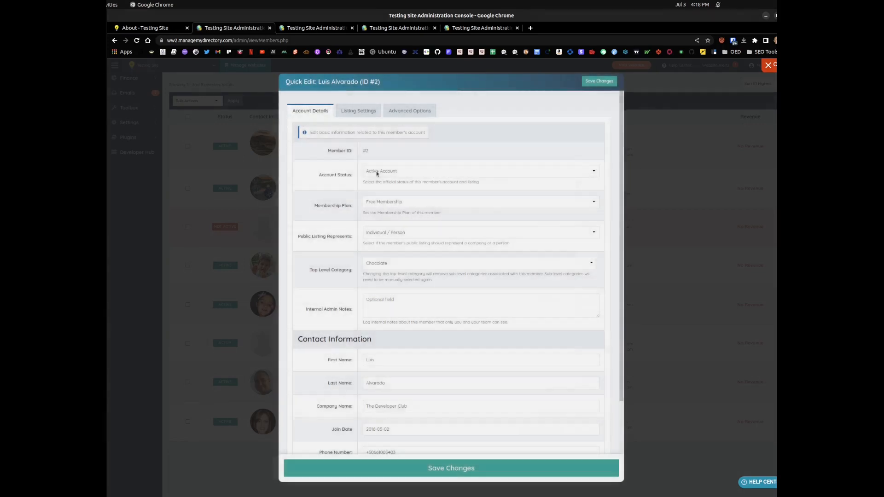
pyautogui.click(382, 202)
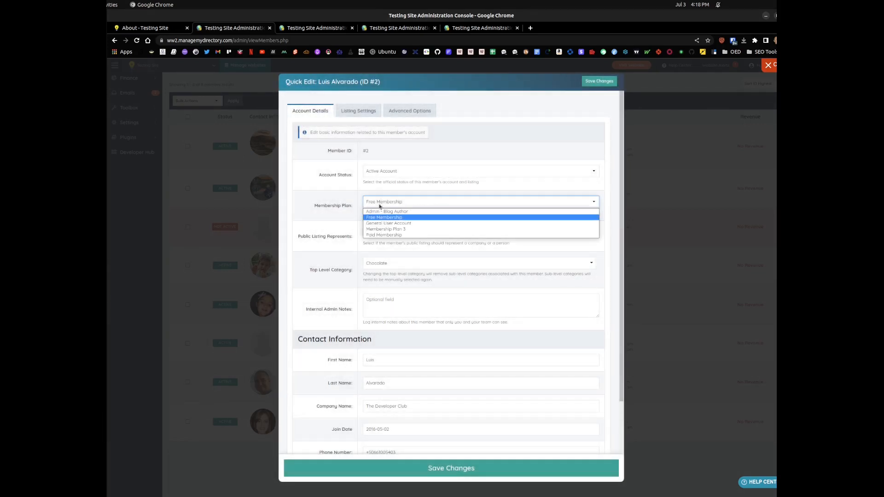
pyautogui.click(386, 232)
pyautogui.click(437, 472)
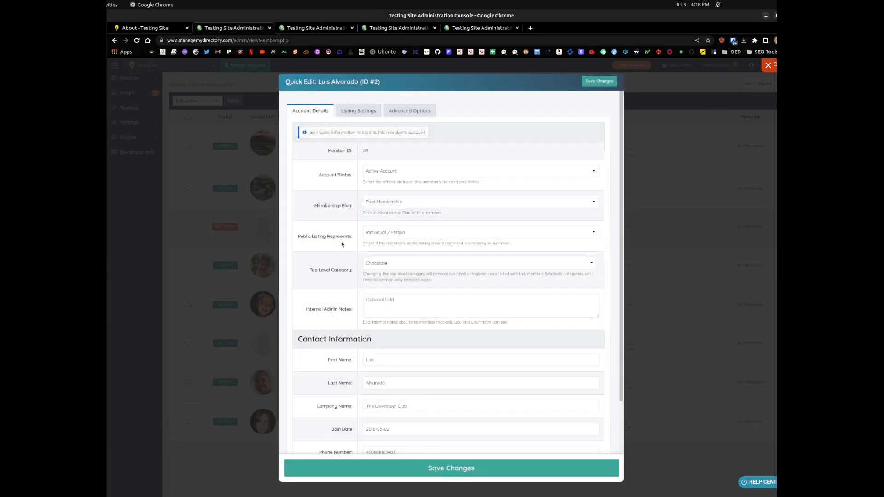
# Step: Reload the About Me page under the paid plan and test the rich text editor's validation with short and longer sample text
pyautogui.click(147, 27)
pyautogui.click(136, 40)
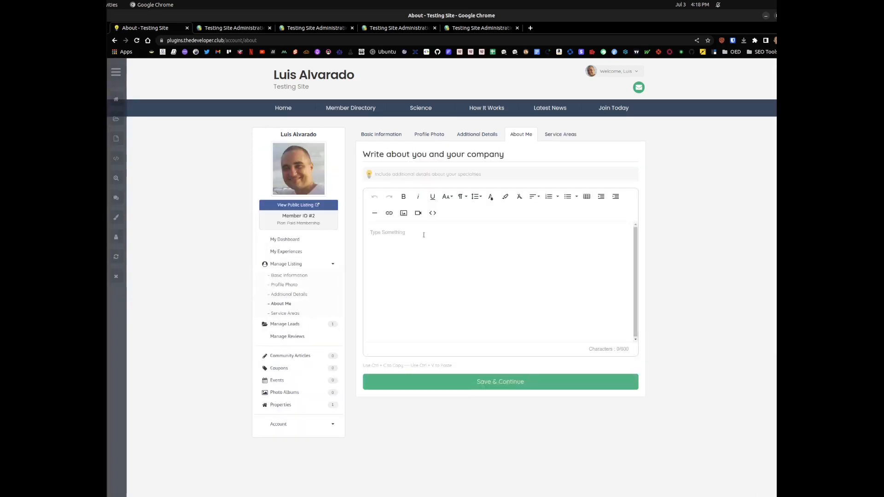
pyautogui.write('dsdfsdfsdfdsfsfsfdsfsdfsfds')
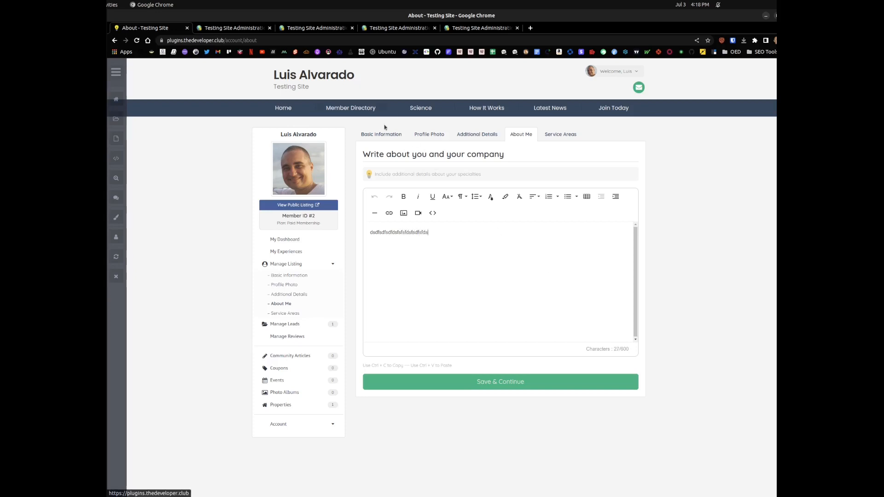
pyautogui.write('f asd')
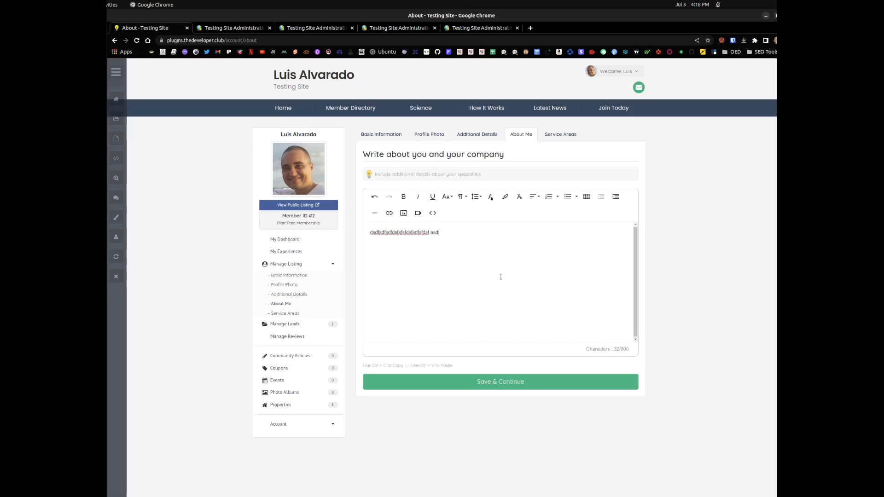
pyautogui.write('asdasdsadasdasdsad')
pyautogui.hotkey('ctrl', 'a')
pyautogui.write('asdasdsad asdasdasdasdsad')
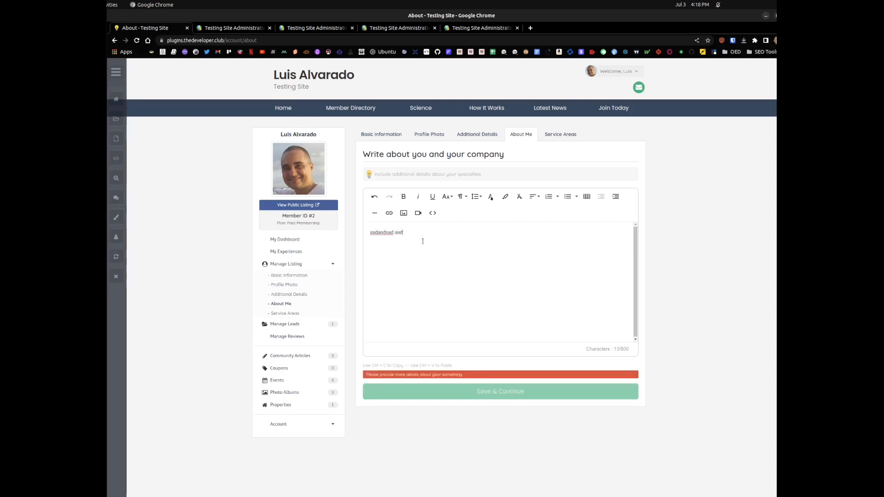
# Step: Examine the validation options of the about_me textarea in the Basic Listing - About - Member form, and close them
pyautogui.click(288, 31)
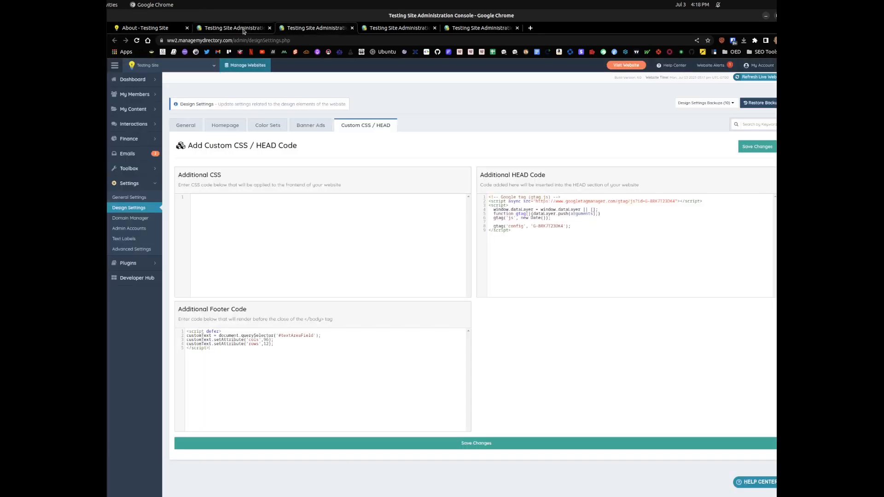
pyautogui.click(244, 29)
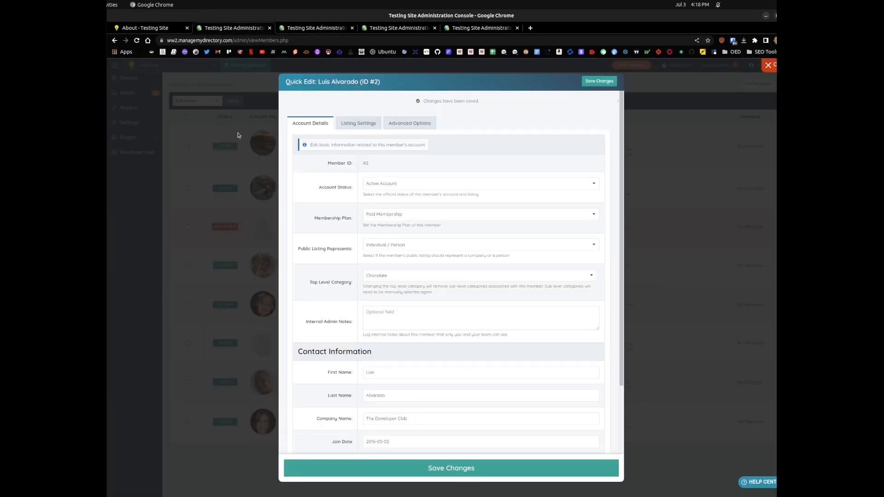
pyautogui.click(412, 29)
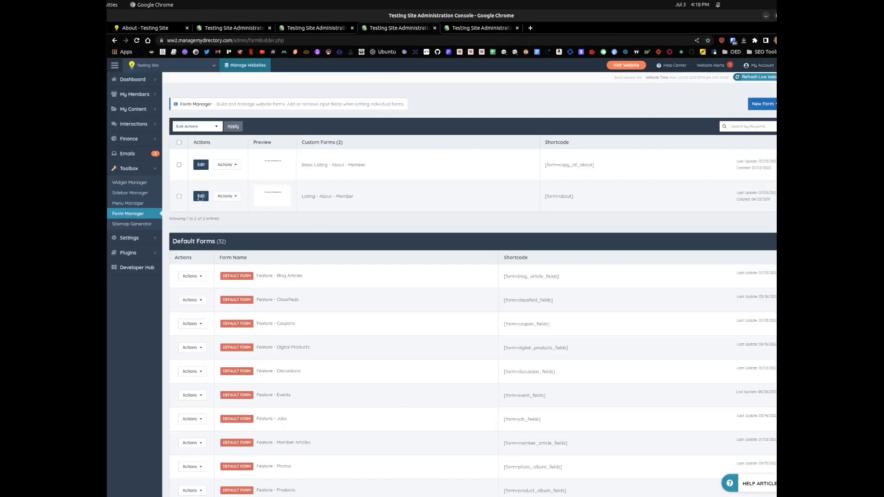
pyautogui.click(200, 167)
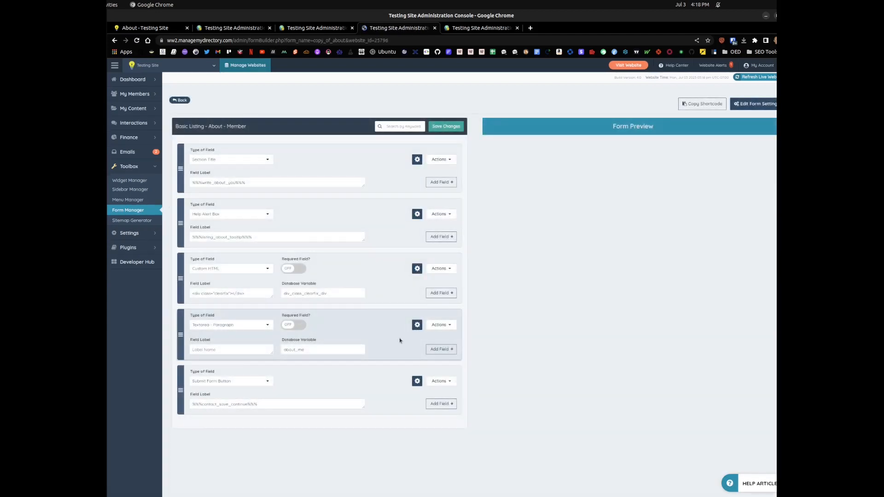
pyautogui.click(440, 325)
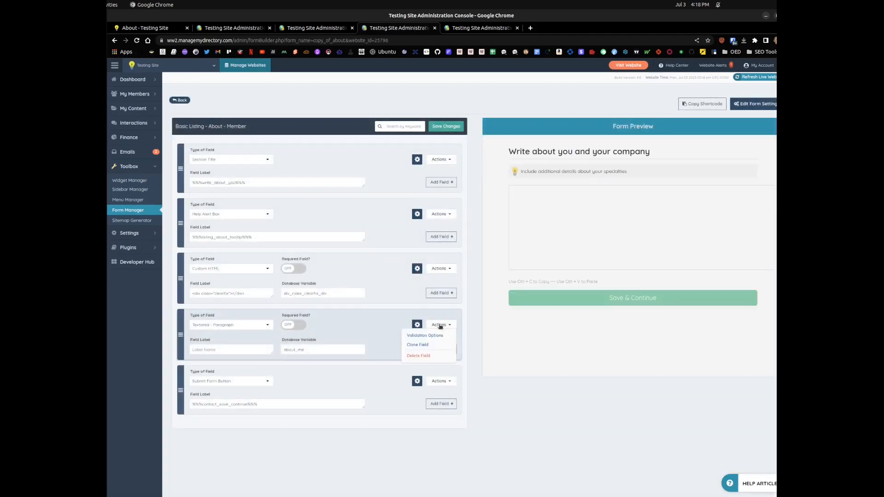
pyautogui.click(425, 336)
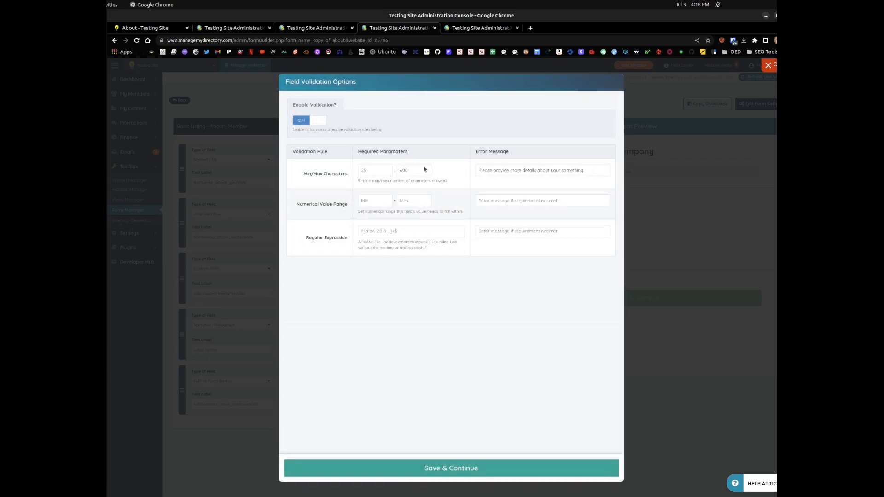
pyautogui.click(277, 362)
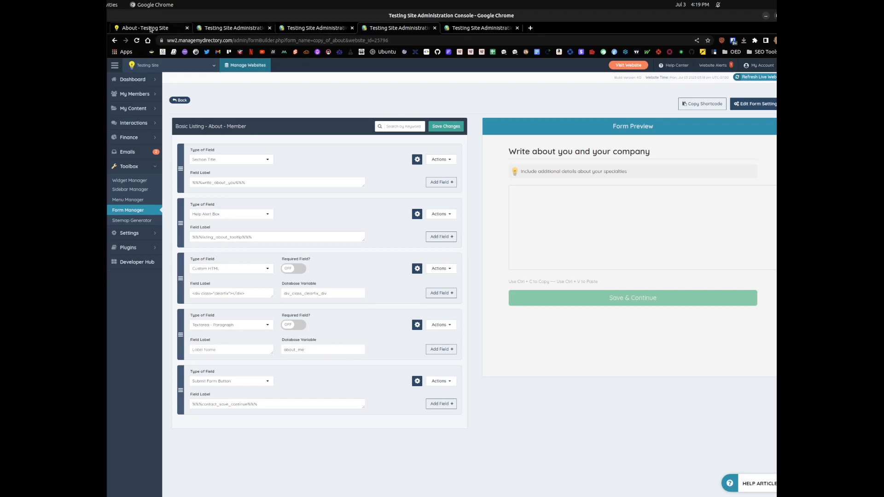
# Step: Return to the Additional Footer Code in Design Settings and select the entire textarea resizing script
pyautogui.click(219, 29)
pyautogui.click(323, 29)
pyautogui.hotkey('ctrl', '1')
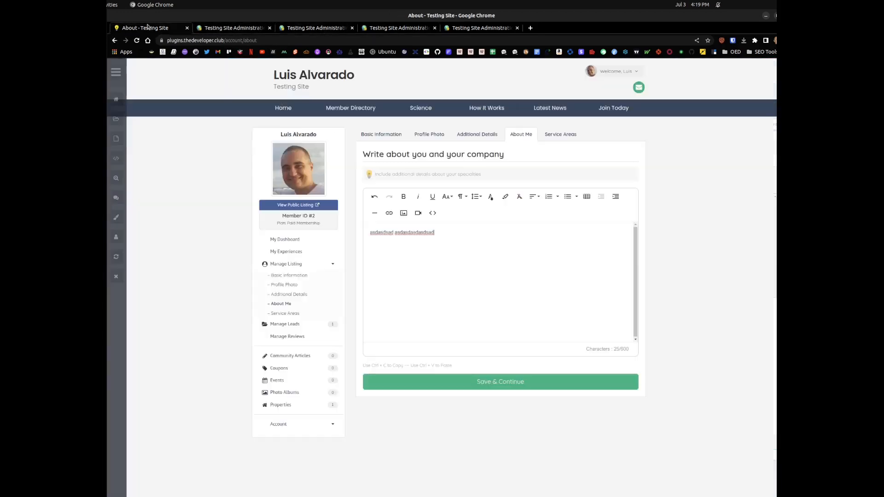
pyautogui.hotkey('ctrl', '3')
pyautogui.moveTo(225, 359); pyautogui.dragTo(177, 321)
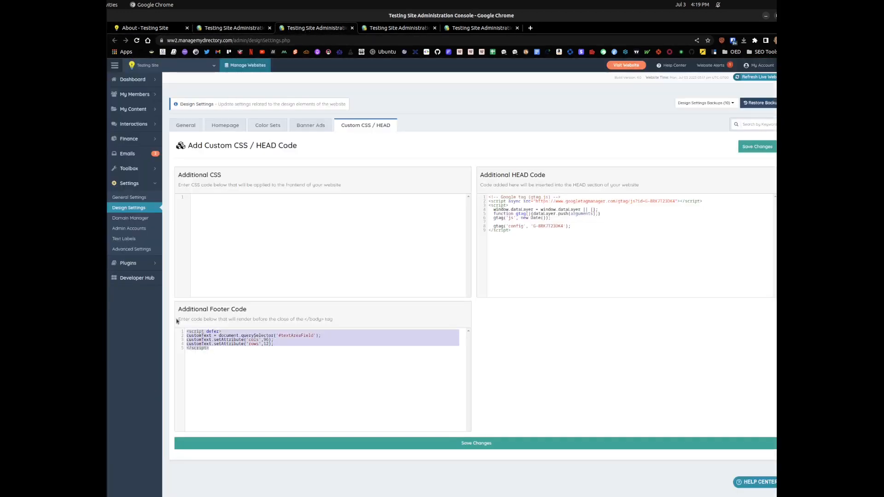
pyautogui.click(233, 364)
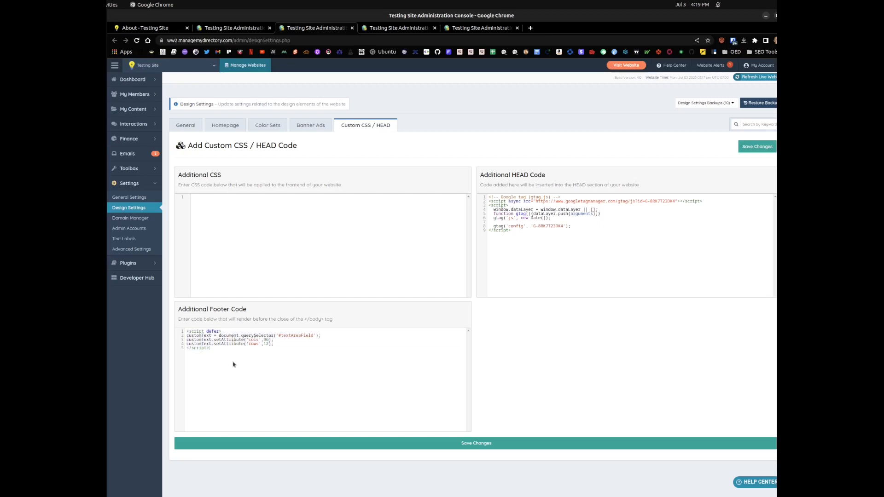
pyautogui.hotkey('ctrl', 'a')
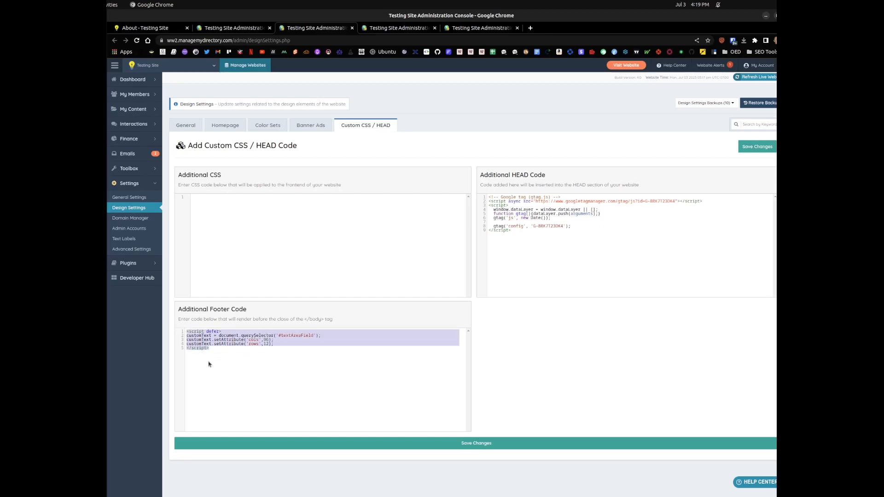
# Step: Review the Free Membership plan's dashboard forms, The Developer Club member's quick edit details and the entire textarea resizing script in the Additional Footer Code
pyautogui.click(415, 380)
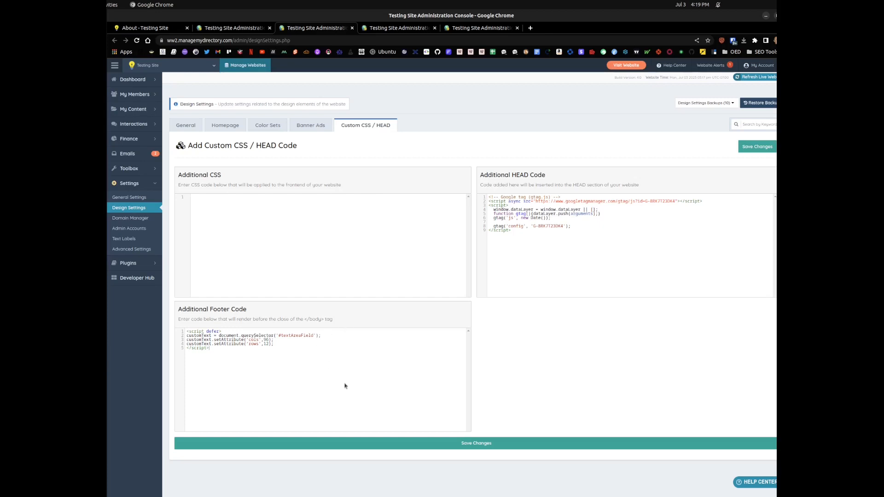
pyautogui.click(477, 28)
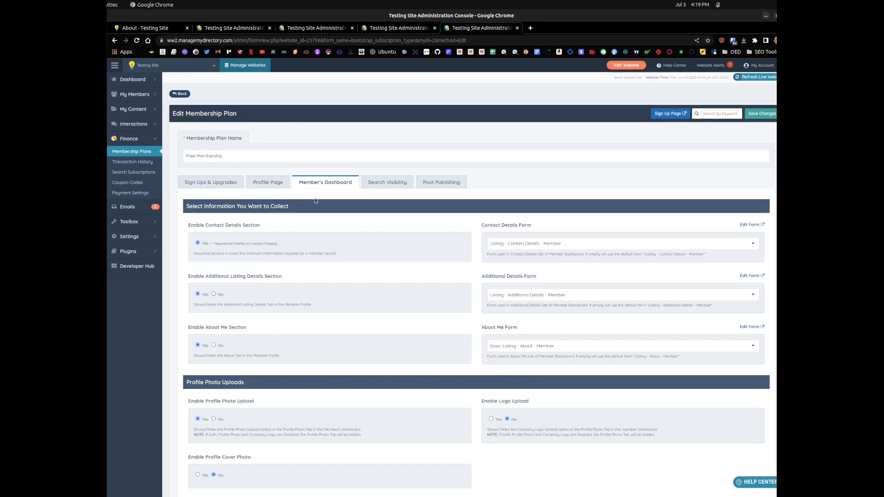
pyautogui.click(261, 32)
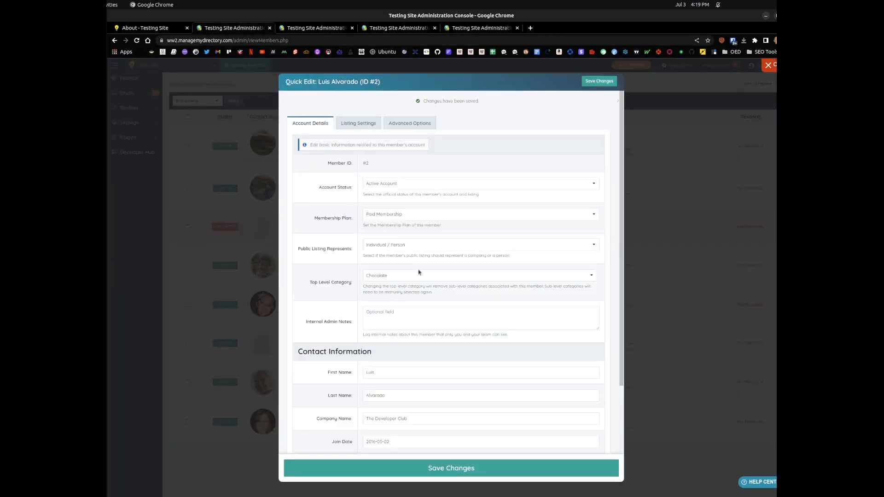
pyautogui.click(355, 27)
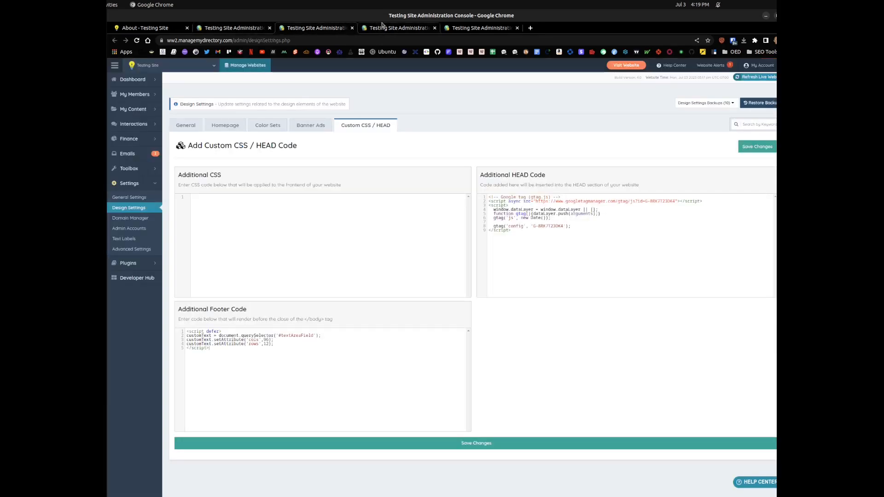
pyautogui.hotkey('ctrl', 'a')
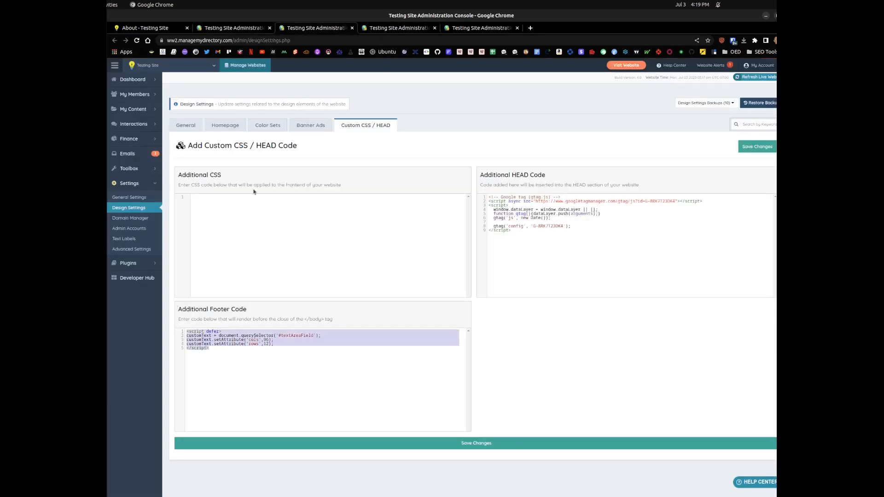
# Step: Examine the Outer Element ID and display settings of the about_me textarea in the Basic Listing - About - Member form, and collapse them
pyautogui.click(385, 28)
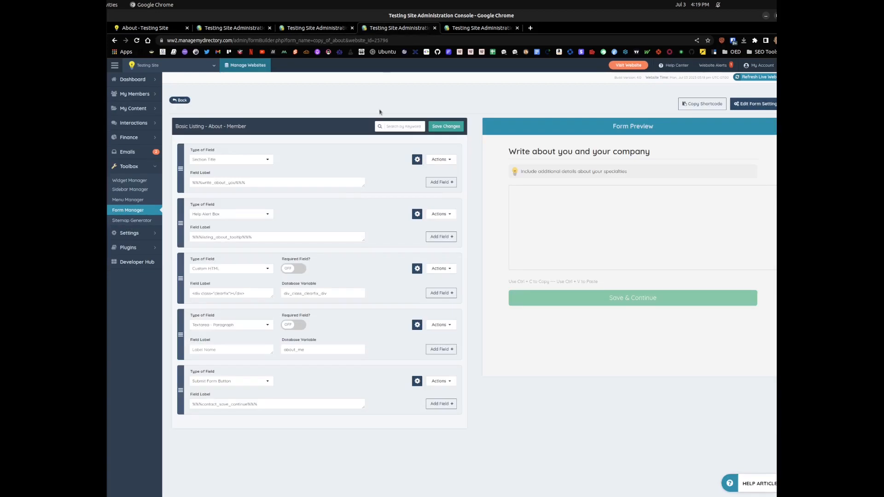
pyautogui.click(418, 326)
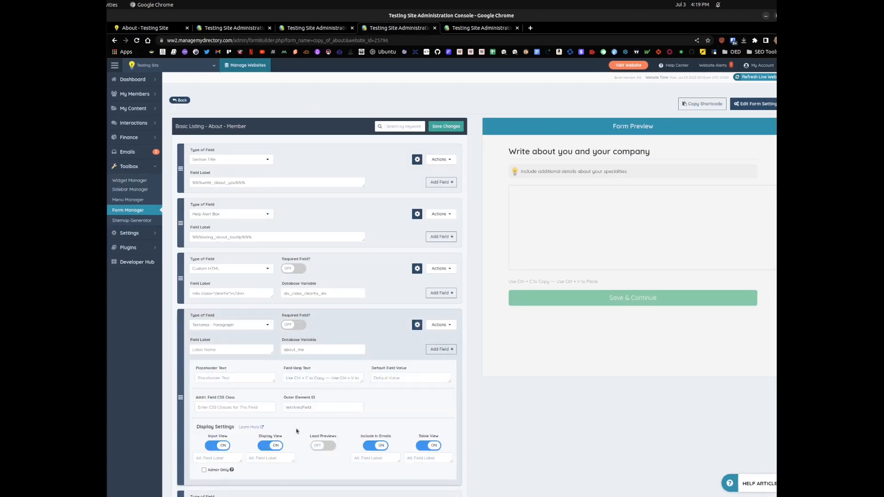
pyautogui.click(417, 325)
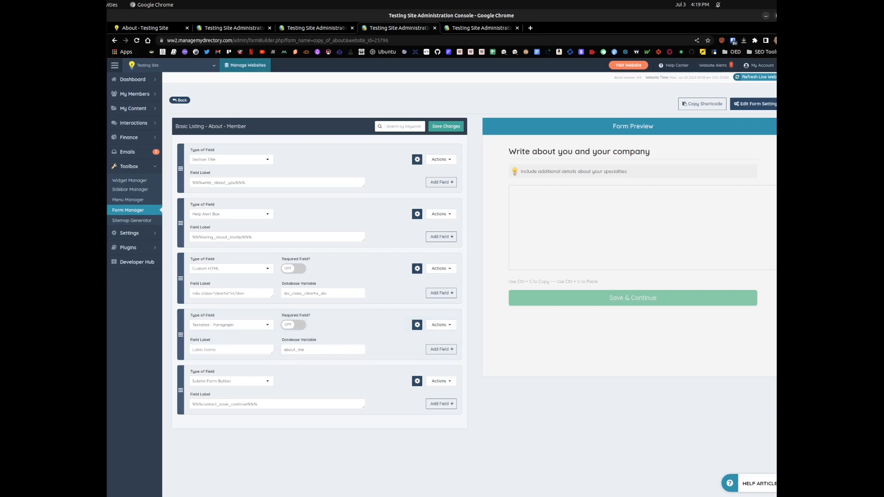
pyautogui.click(95, 254)
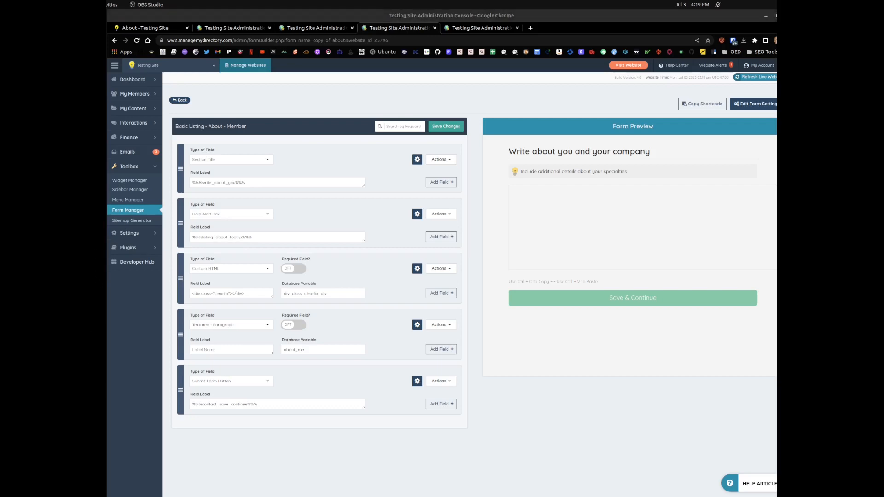